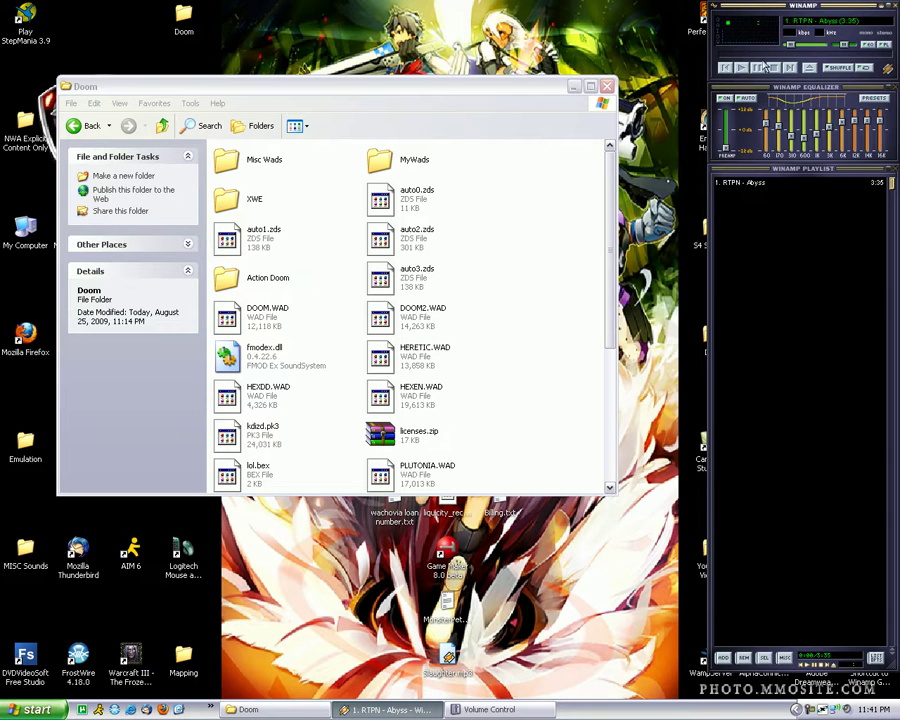
Step: Find DARK0078.bmp in the Doom folder and view its right-click actions
{"action": "left_click", "coordinate": [745, 68]}
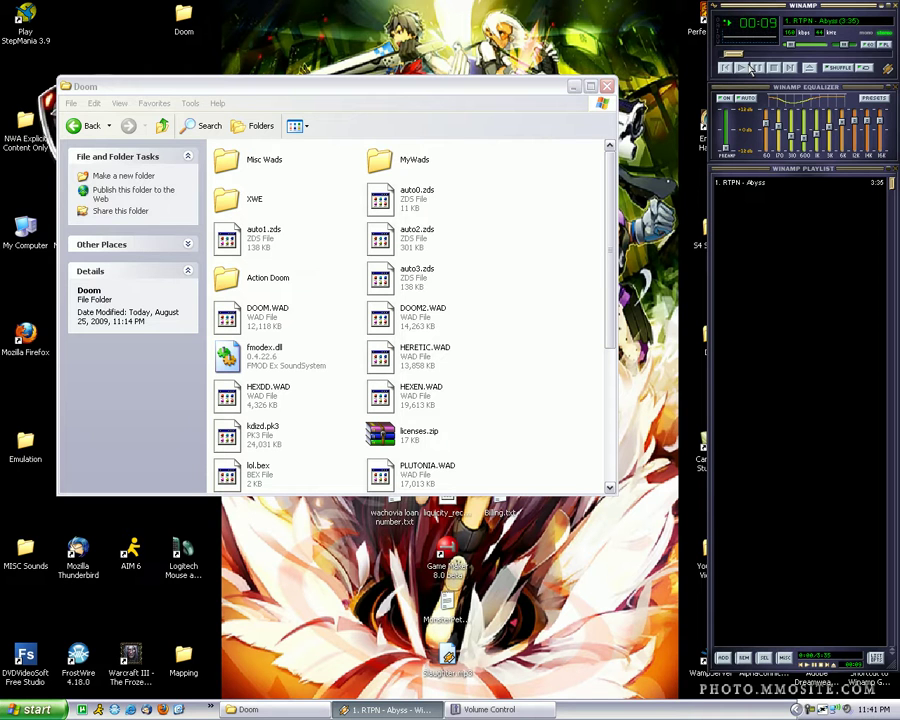
{"action": "left_click", "coordinate": [520, 224]}
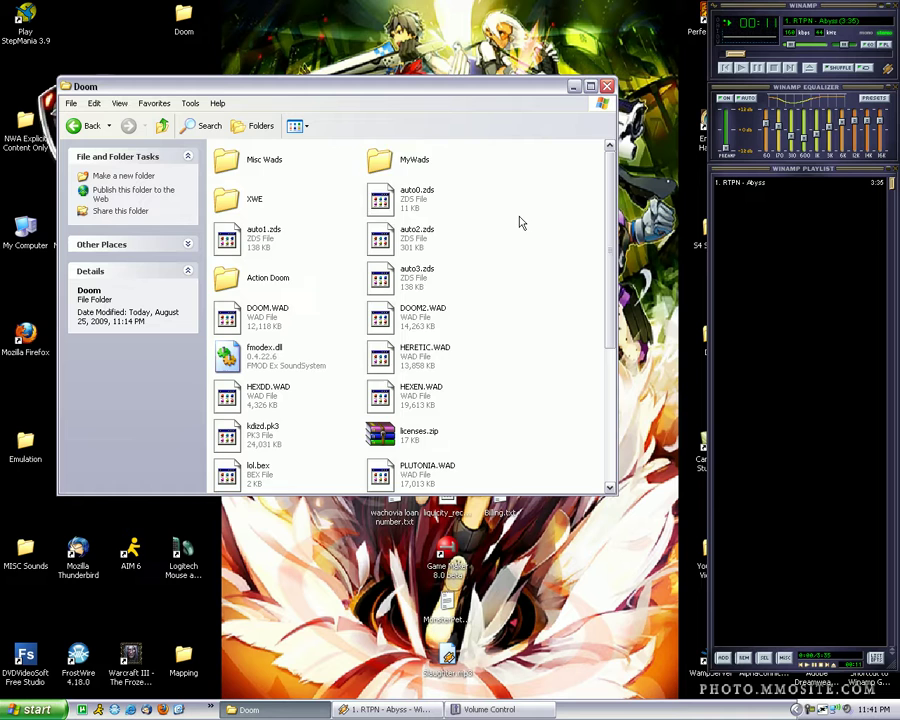
{"action": "scroll", "coordinate": [525, 235], "scroll_direction": "down", "scroll_amount": 4}
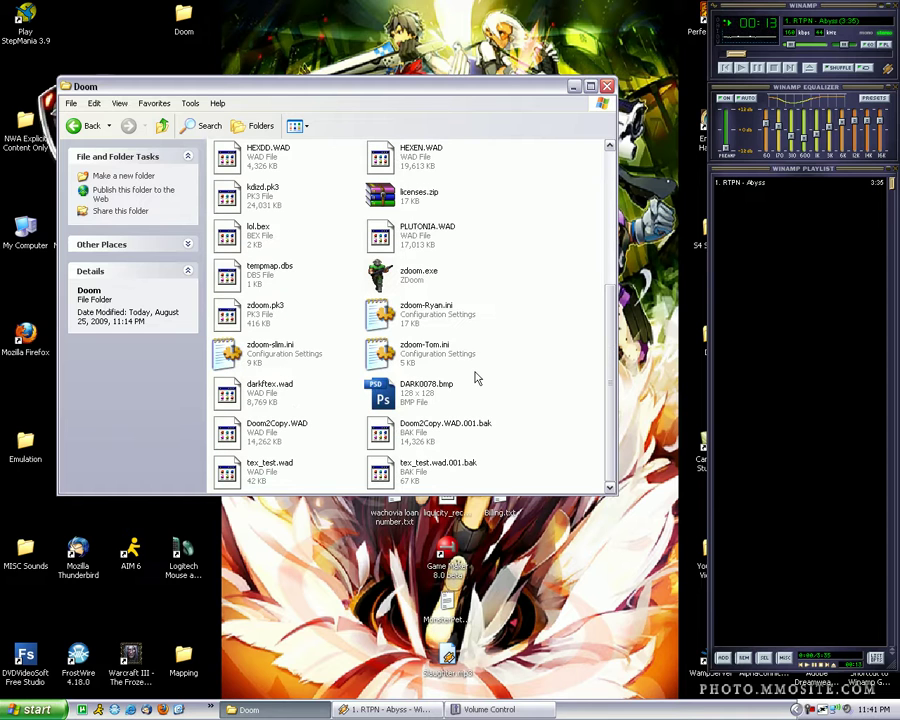
{"action": "scroll", "coordinate": [470, 375], "scroll_direction": "up", "scroll_amount": 5}
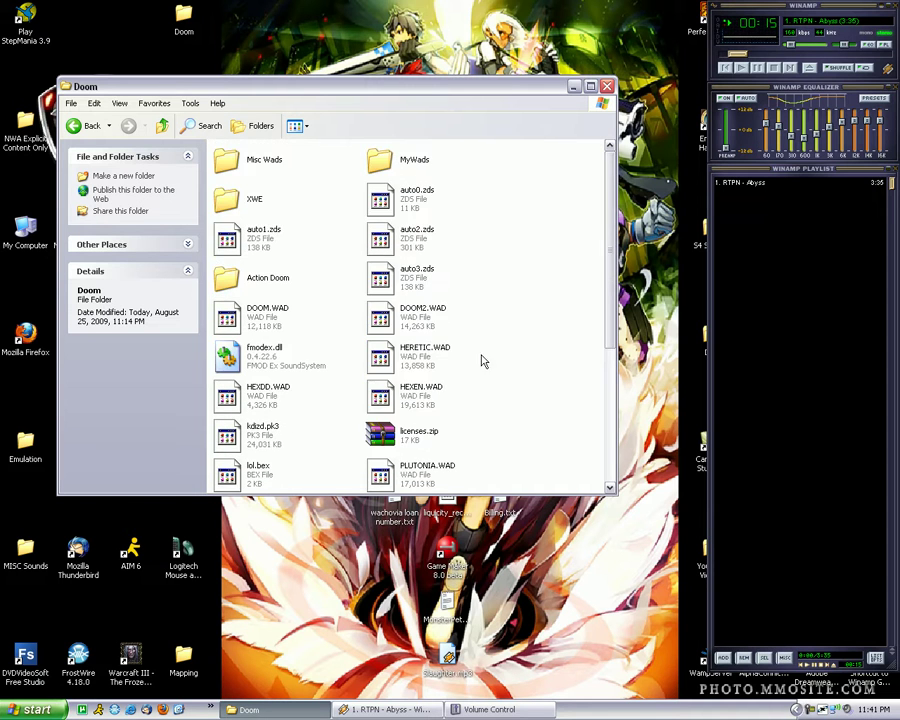
{"action": "scroll", "coordinate": [480, 362], "scroll_direction": "down", "scroll_amount": 5}
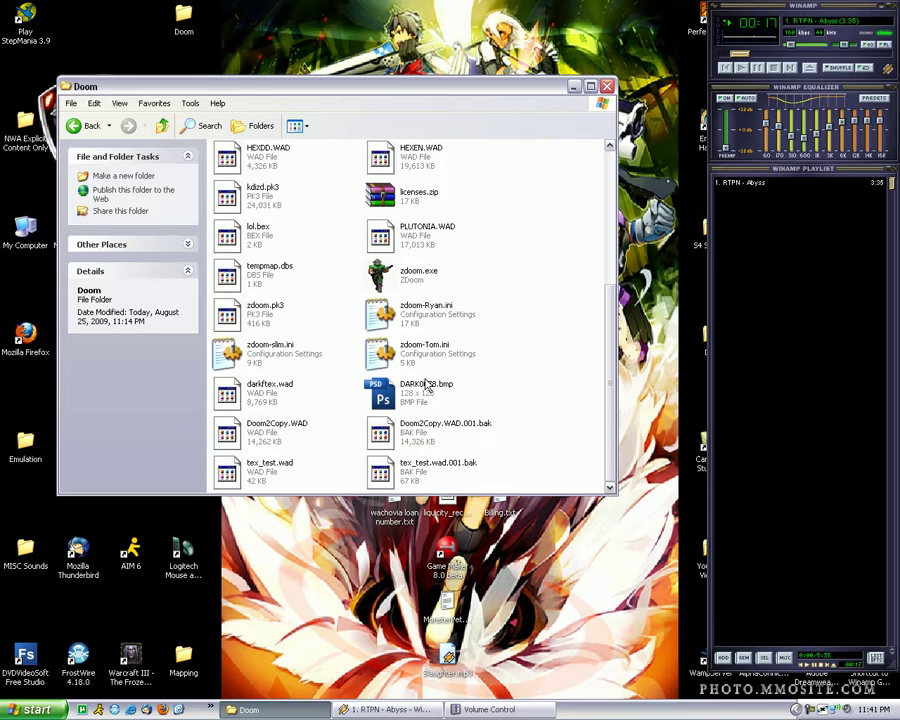
{"action": "left_click", "coordinate": [424, 390]}
{"action": "right_click", "coordinate": [427, 393]}
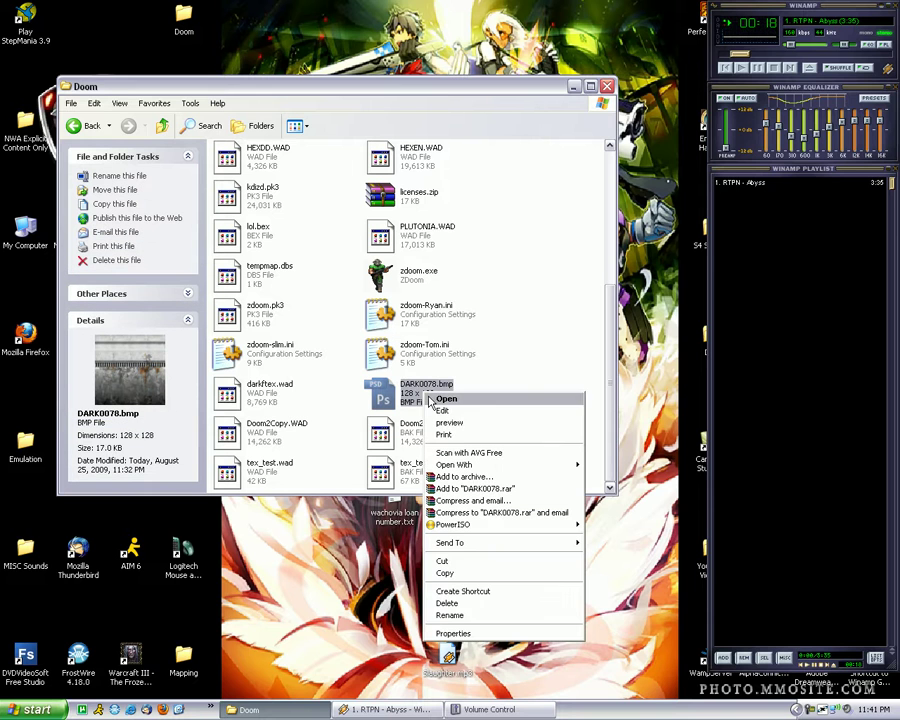
{"action": "left_click", "coordinate": [507, 358]}
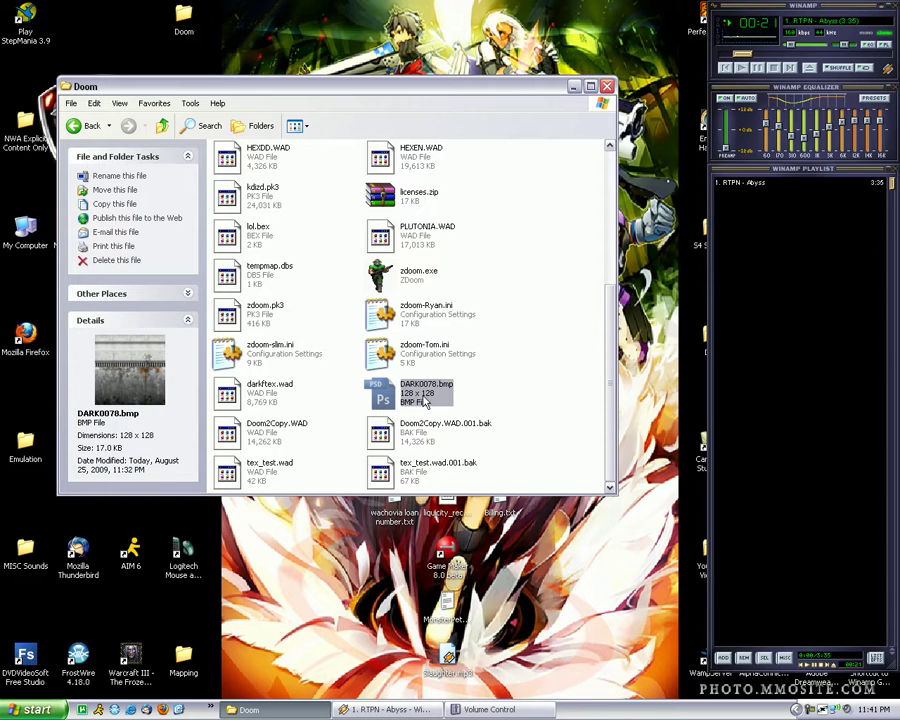
Step: Preview DARK0078.bmp, then open the XWE folder
{"action": "left_click", "coordinate": [491, 402]}
{"action": "left_click", "coordinate": [410, 396]}
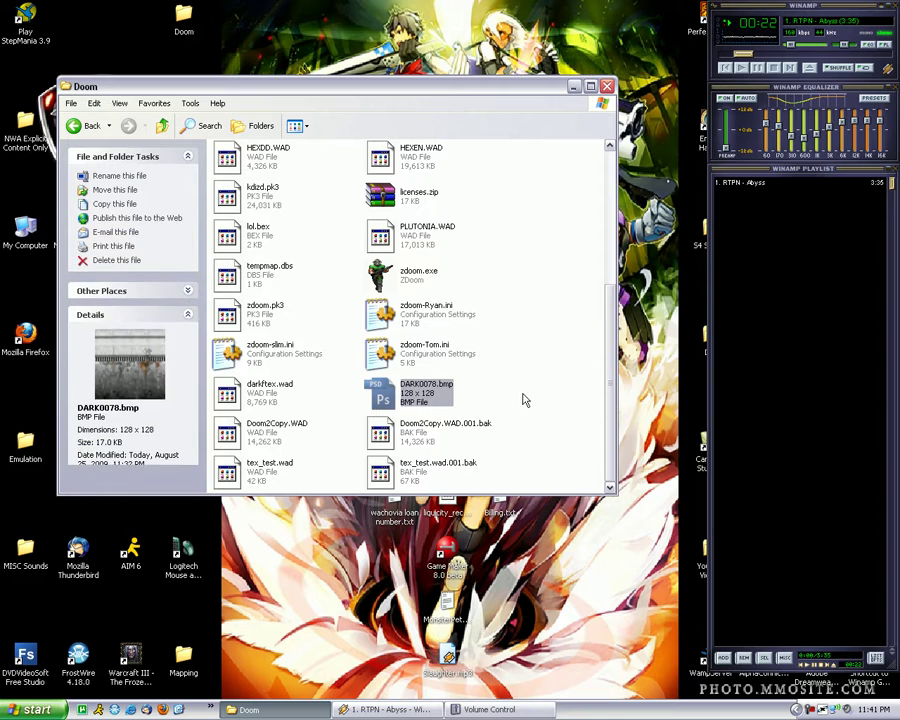
{"action": "left_click", "coordinate": [464, 405]}
{"action": "left_click", "coordinate": [360, 390]}
{"action": "left_click", "coordinate": [502, 398]}
{"action": "left_click", "coordinate": [427, 395]}
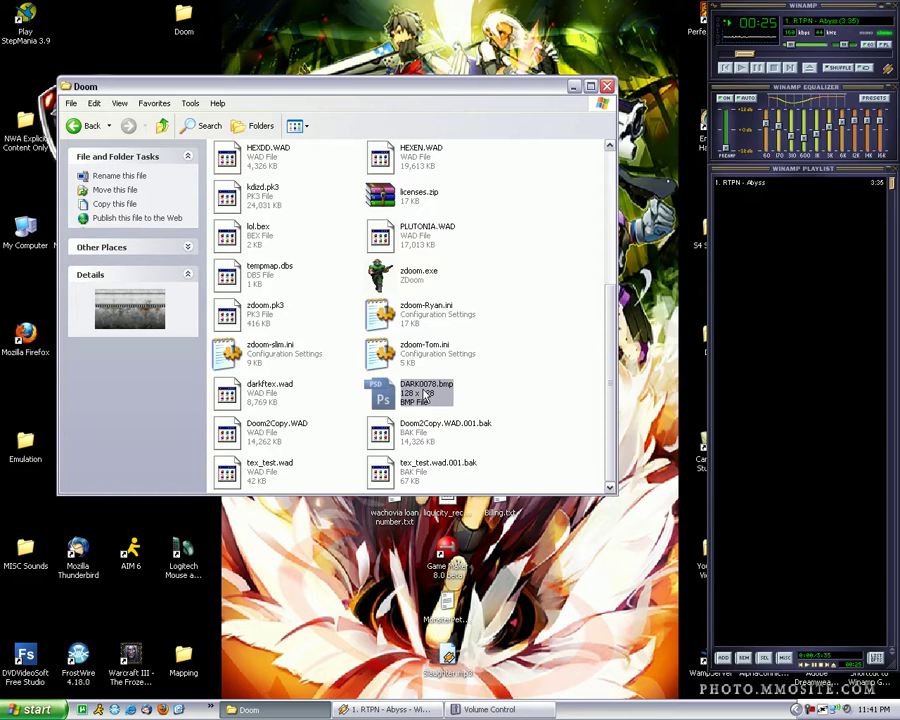
{"action": "scroll", "coordinate": [427, 395], "scroll_direction": "up", "scroll_amount": 5}
{"action": "left_click", "coordinate": [470, 307]}
{"action": "double_click", "coordinate": [225, 200]}
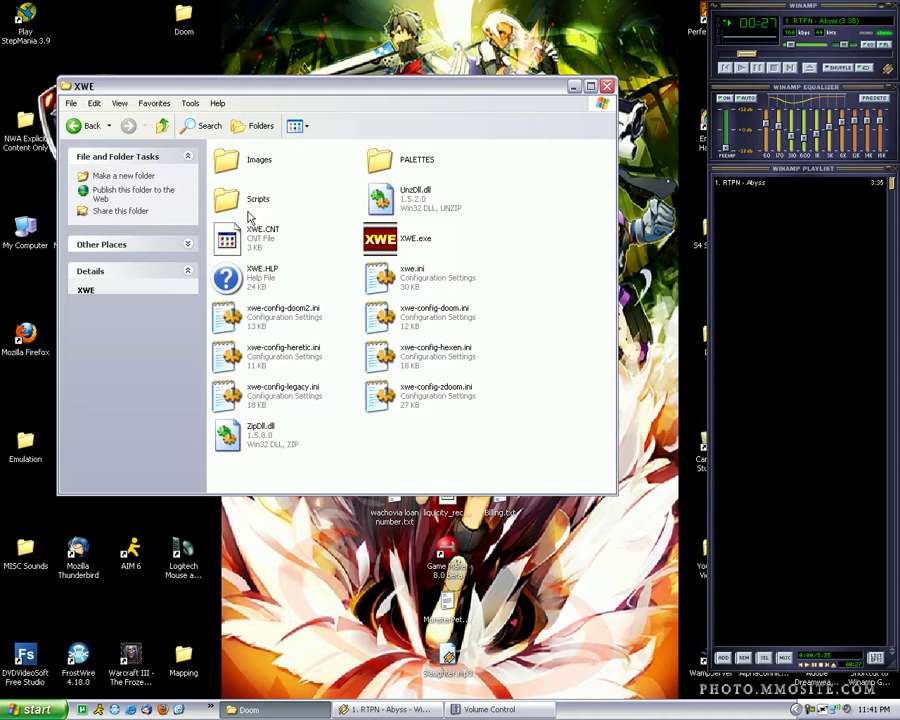
Step: Launch XWE and close tex_test.wad so no wad is loaded
{"action": "double_click", "coordinate": [380, 250]}
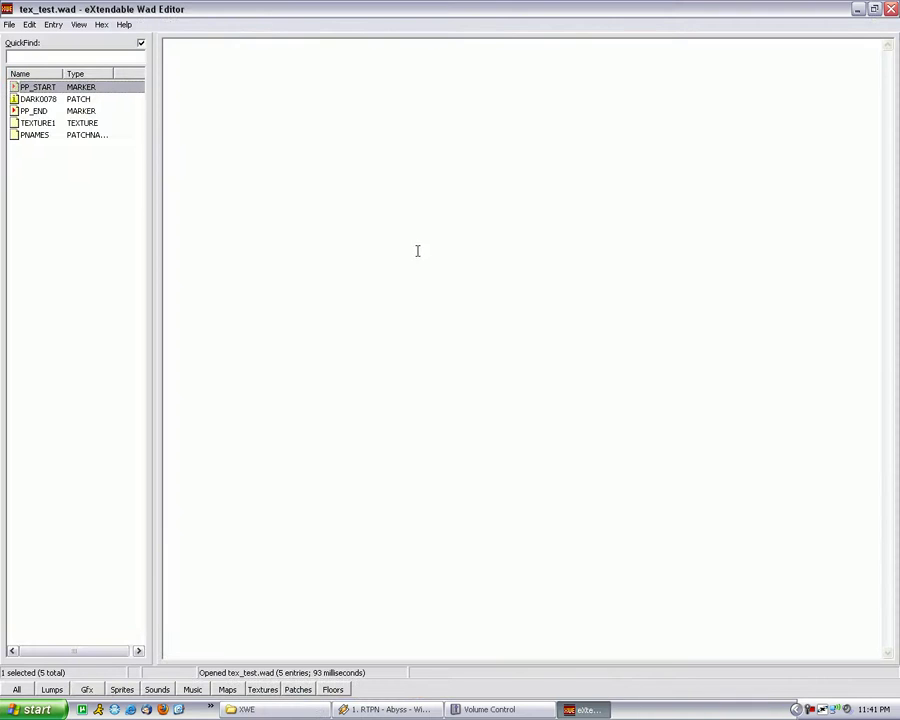
{"action": "left_click", "coordinate": [9, 24]}
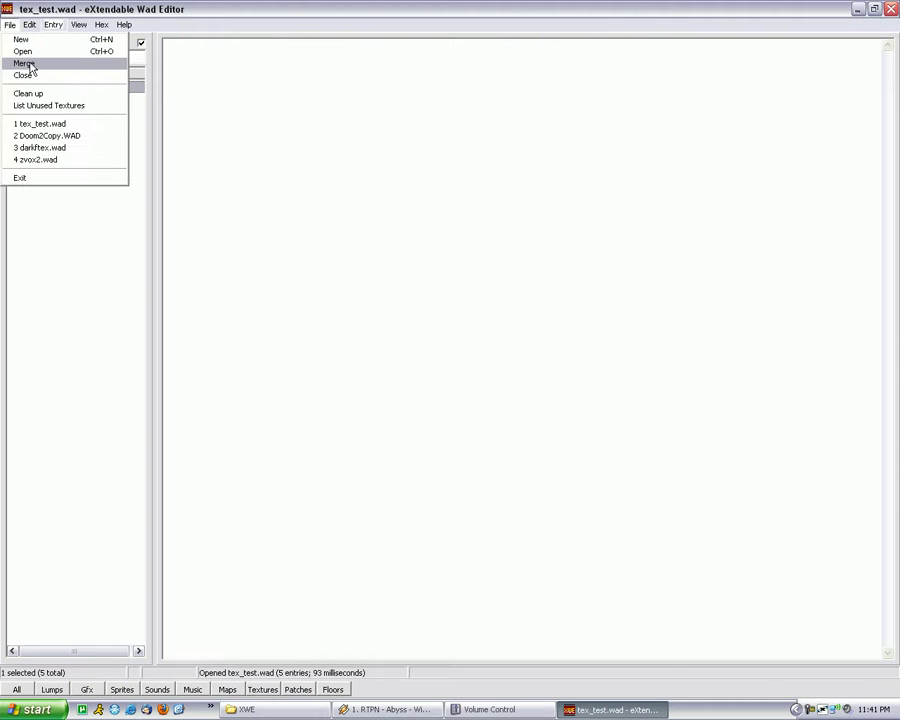
{"action": "left_click", "coordinate": [30, 75]}
{"action": "left_click", "coordinate": [8, 24]}
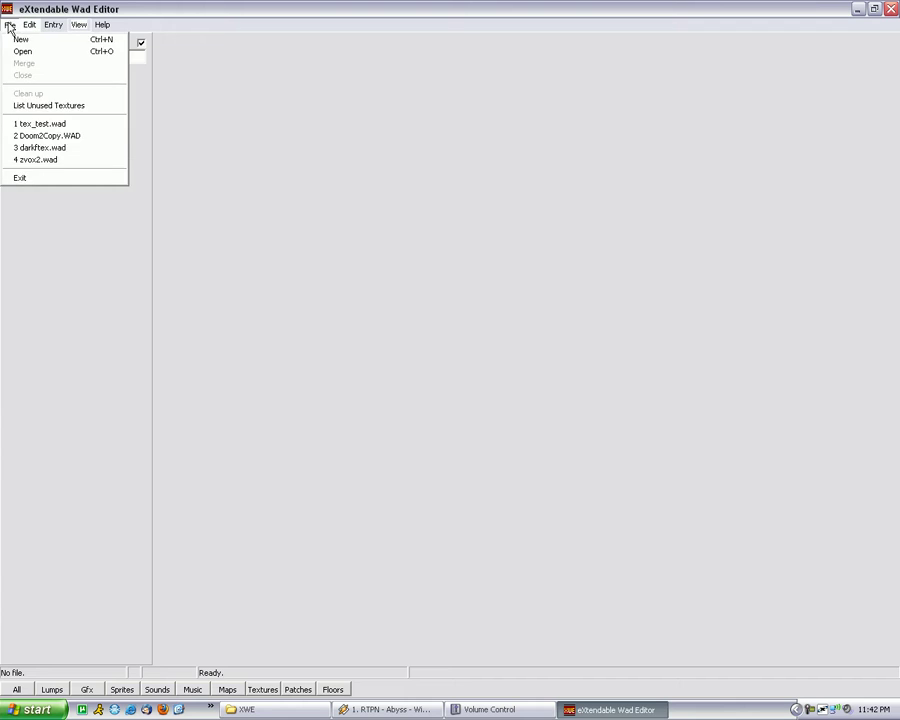
{"action": "left_click", "coordinate": [12, 39]}
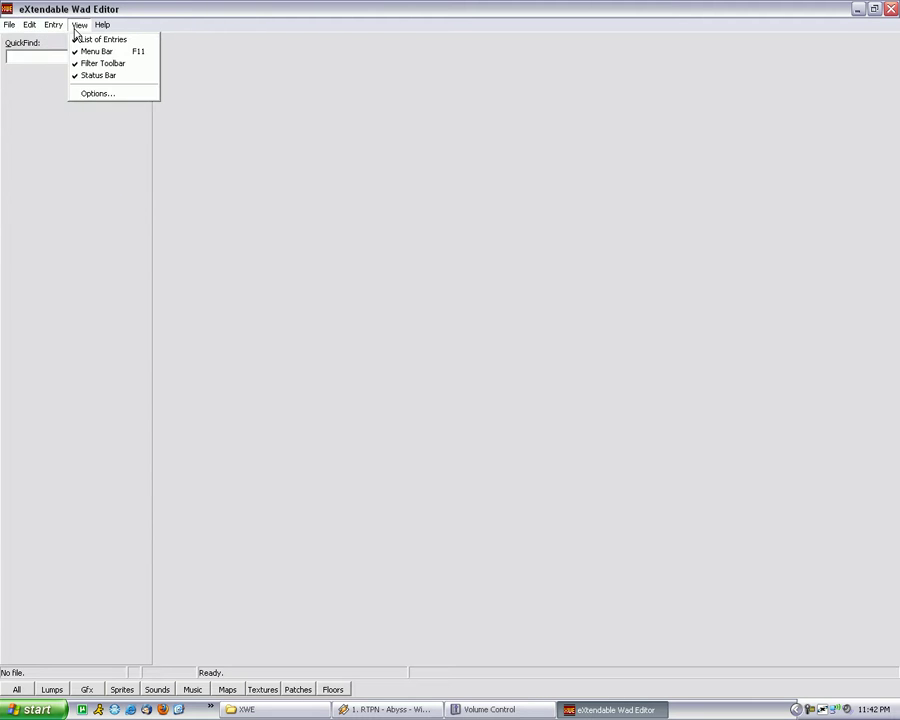
Step: Review the XWE Options tabs, including file associations, and close them unchanged
{"action": "left_click", "coordinate": [90, 93]}
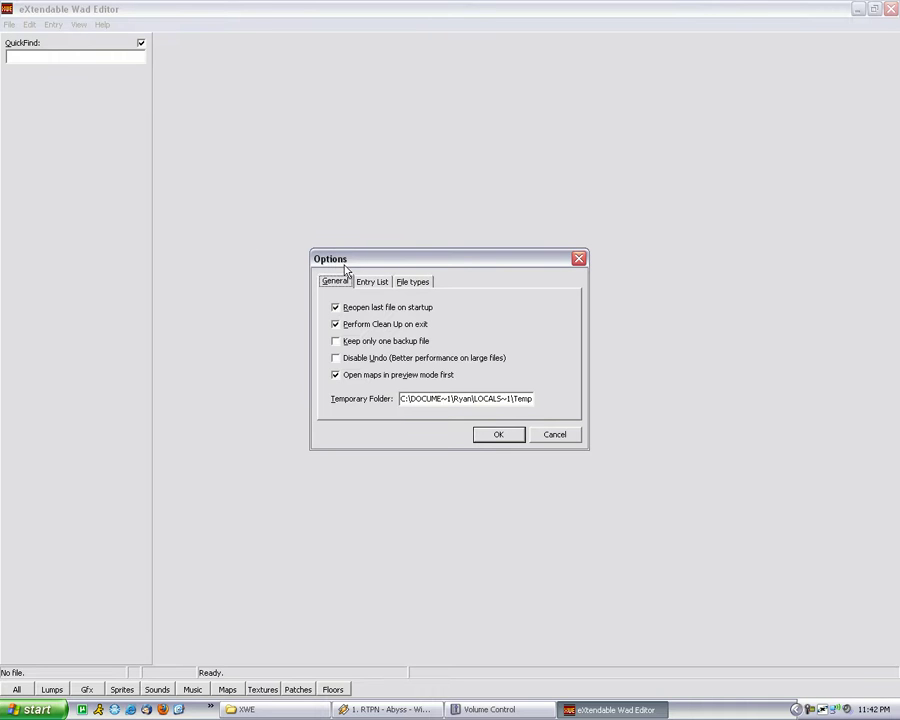
{"action": "left_click", "coordinate": [413, 282]}
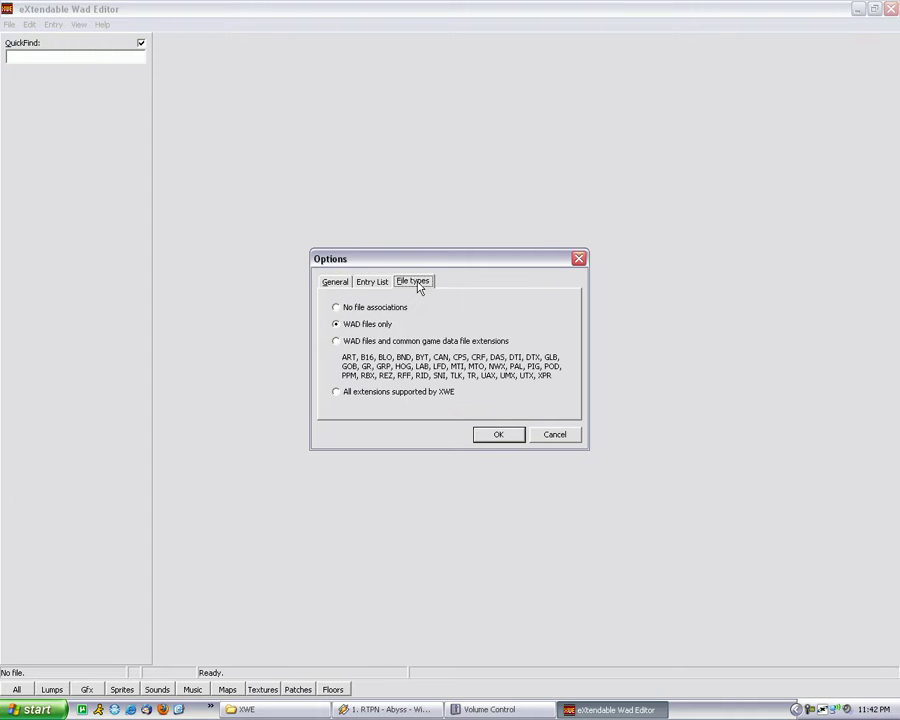
{"action": "left_click", "coordinate": [345, 282]}
{"action": "left_click", "coordinate": [562, 438]}
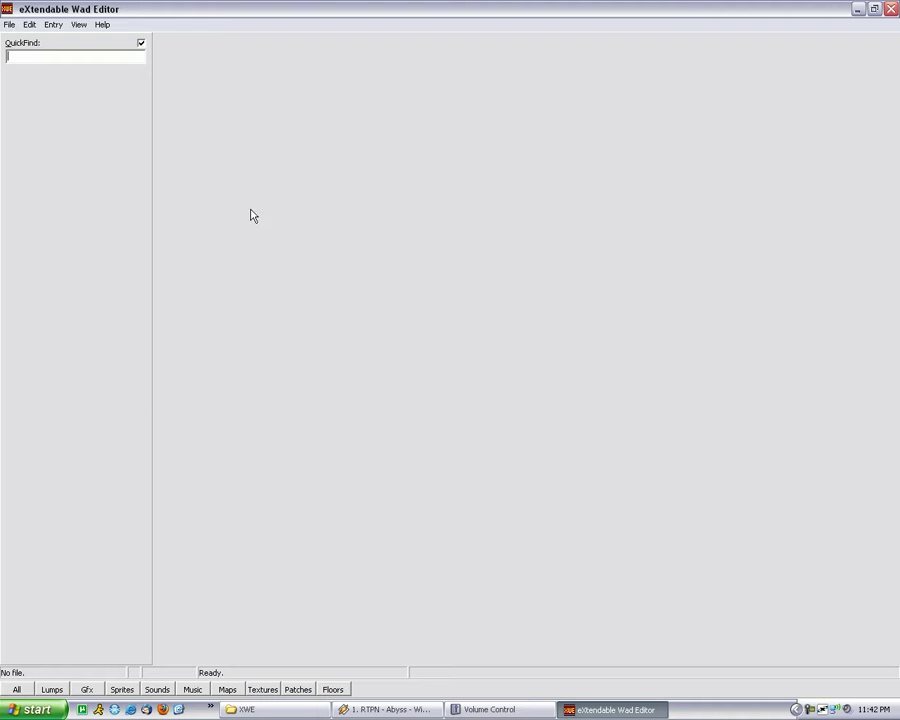
Step: Create and open an empty wad named NEW_TEXTURE.wad in the Doom folder
{"action": "left_click", "coordinate": [14, 29]}
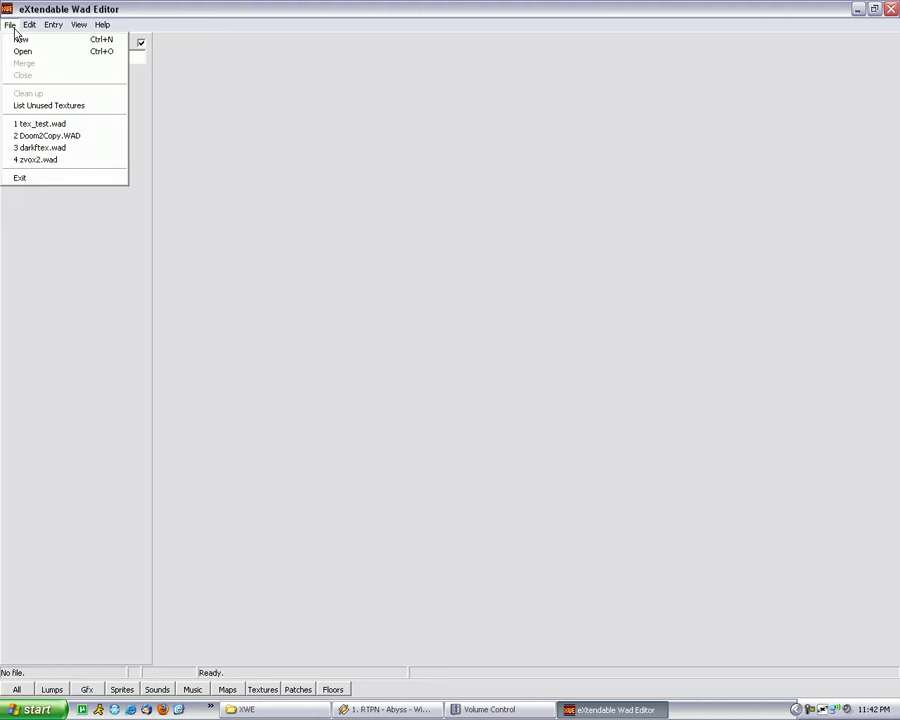
{"action": "left_click", "coordinate": [22, 39]}
{"action": "type", "text": "NEW_TEXTURE"}
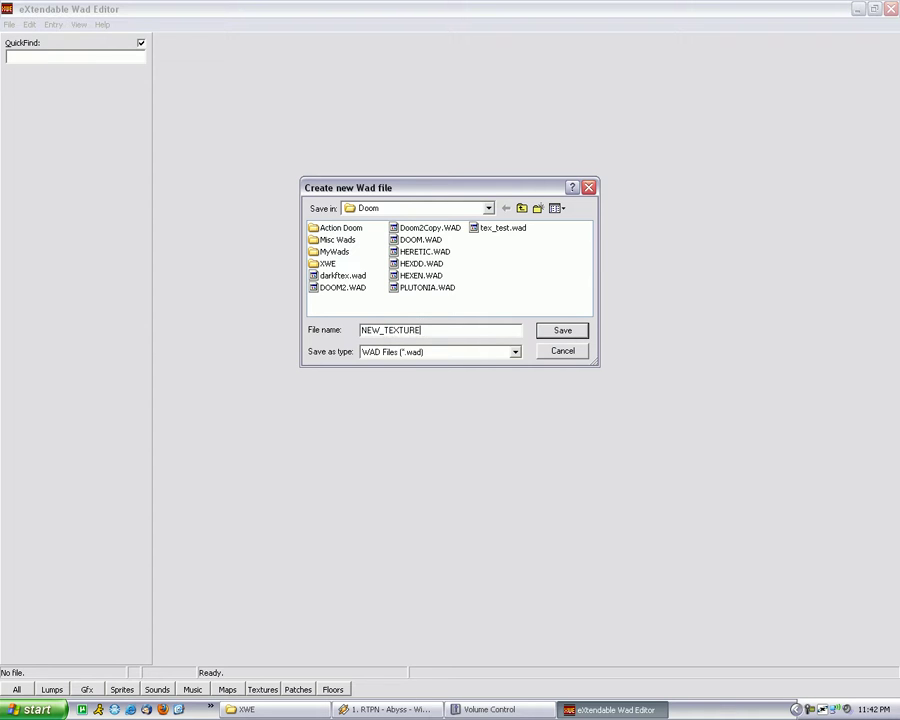
{"action": "left_click", "coordinate": [563, 332]}
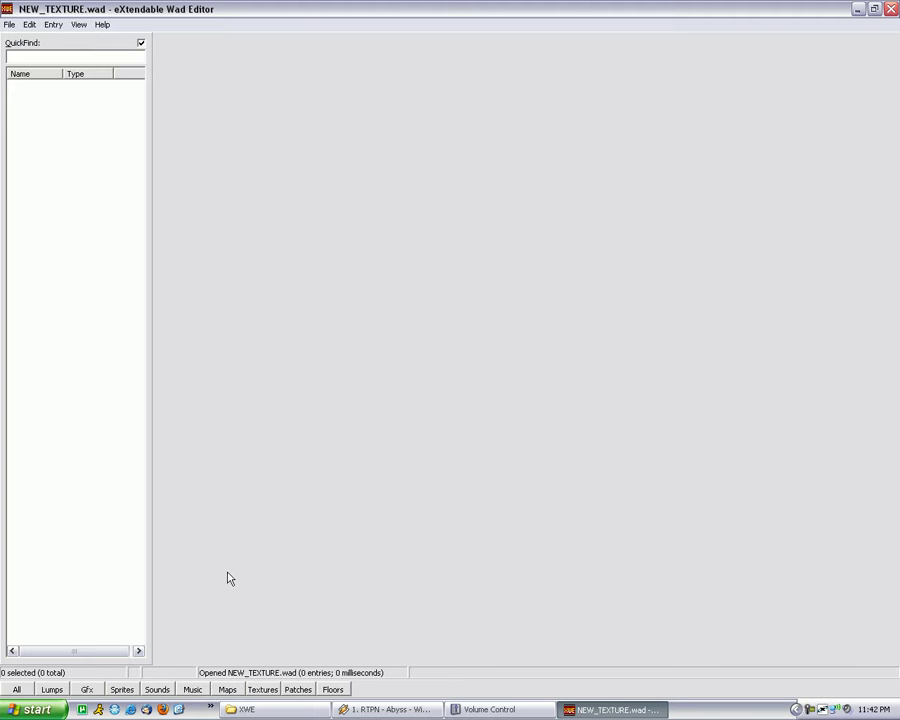
Step: Pick DARK0078.bmp from the Doom folder to import as a patch
{"action": "left_click", "coordinate": [300, 690]}
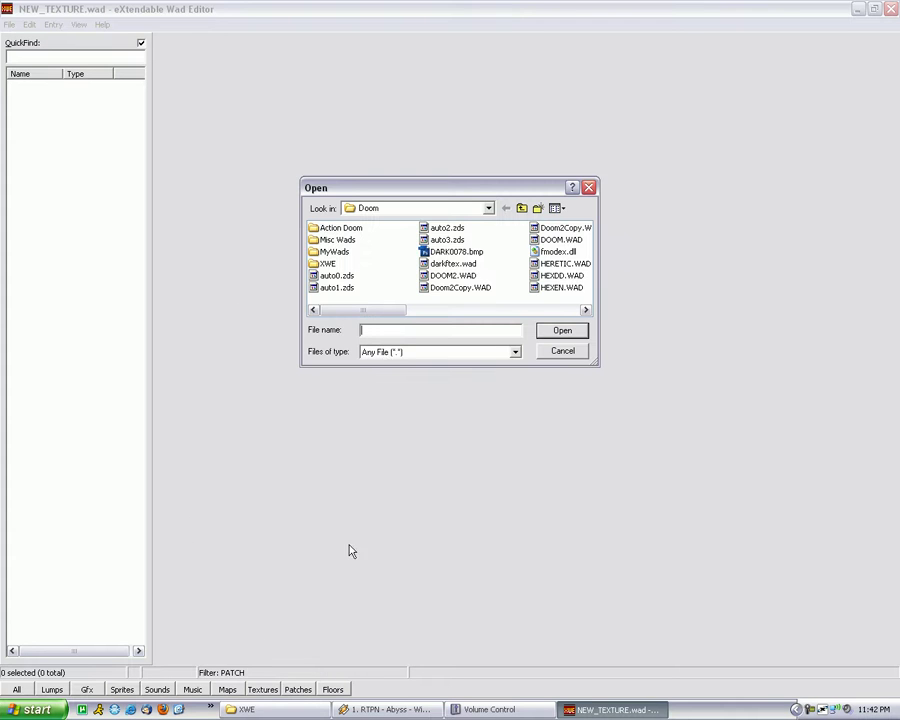
{"action": "mouse_move", "coordinate": [385, 307]}
{"action": "left_mouse_down"}
{"action": "mouse_move", "coordinate": [576, 310]}
{"action": "mouse_move", "coordinate": [361, 290]}
{"action": "left_mouse_up"}
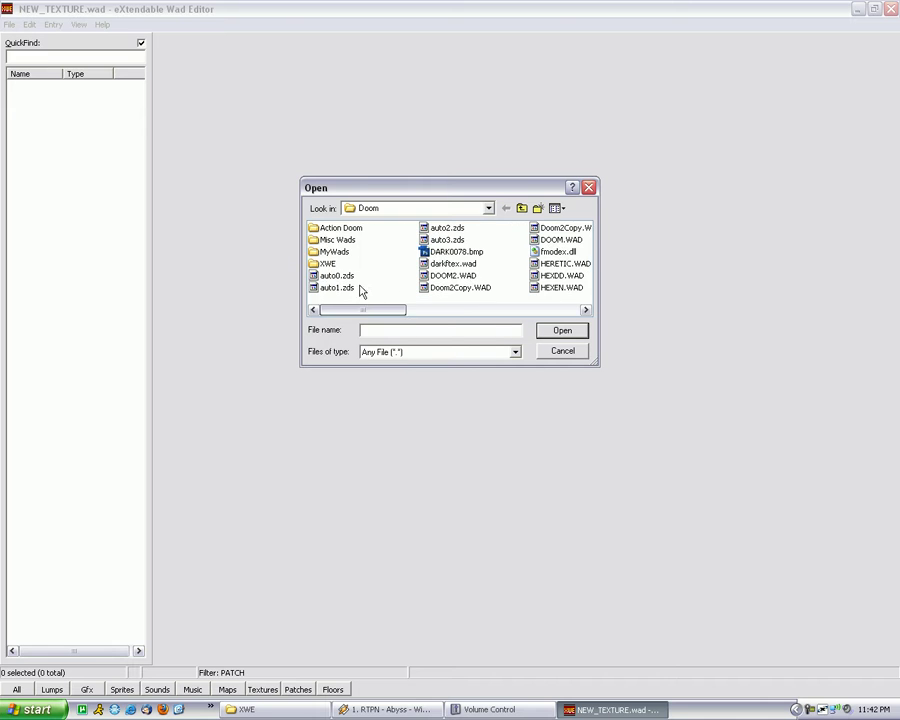
{"action": "left_click", "coordinate": [450, 255]}
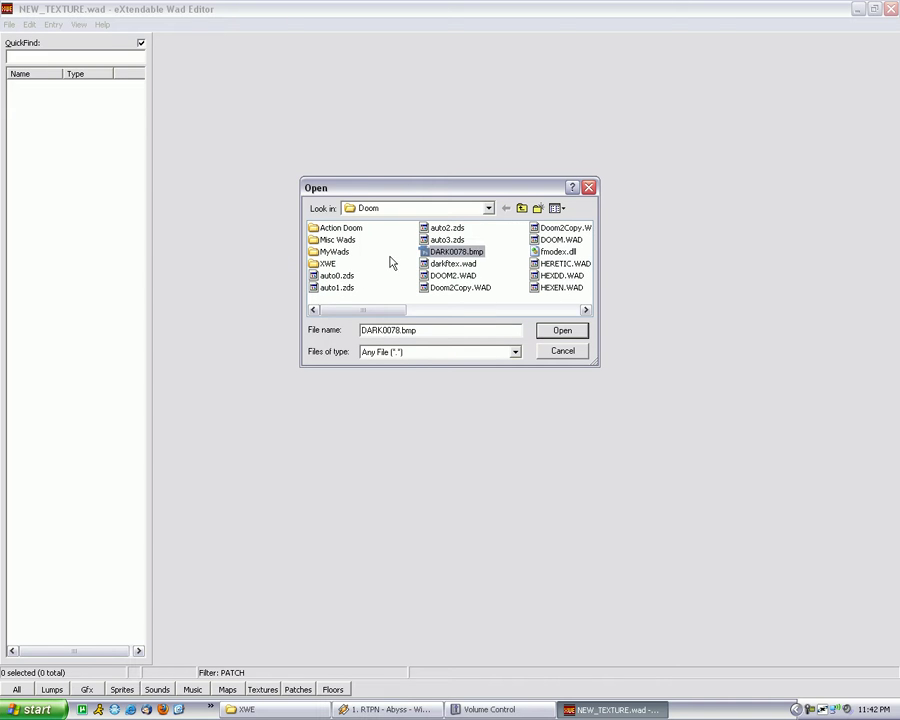
{"action": "left_click", "coordinate": [651, 266]}
{"action": "left_click", "coordinate": [440, 255]}
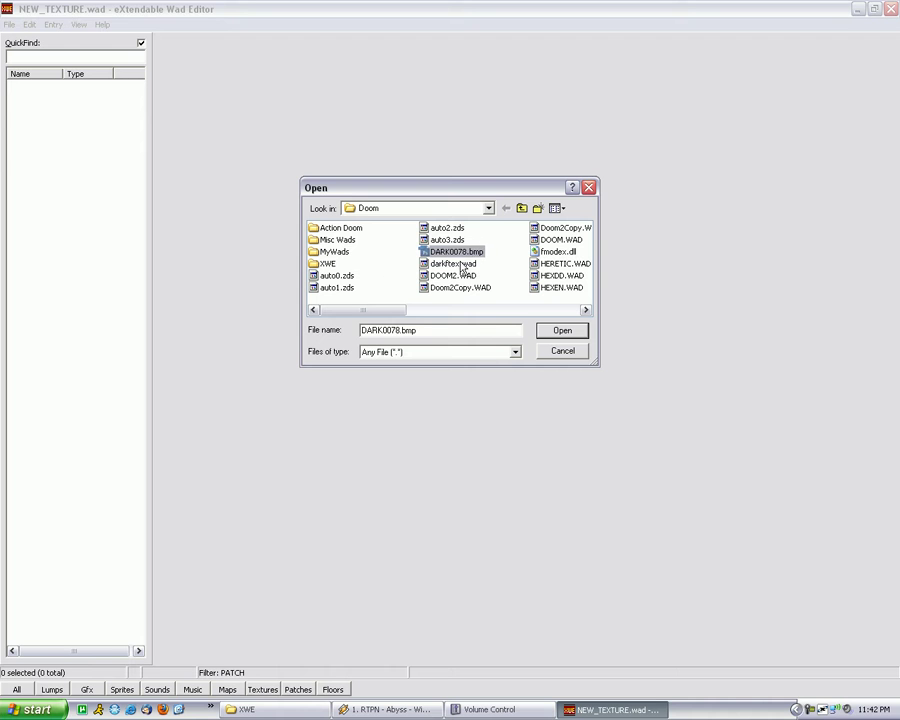
Step: Import DARK0078.bmp as a patch and check its DARK0078 texture definition
{"action": "left_click", "coordinate": [563, 332]}
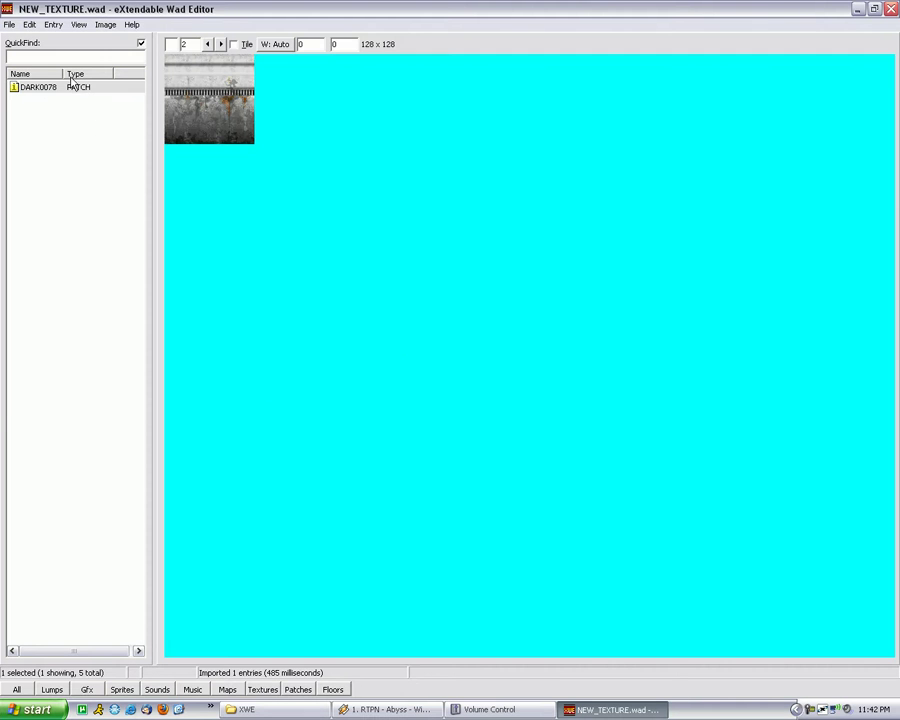
{"action": "left_click", "coordinate": [68, 89]}
{"action": "left_click", "coordinate": [263, 690]}
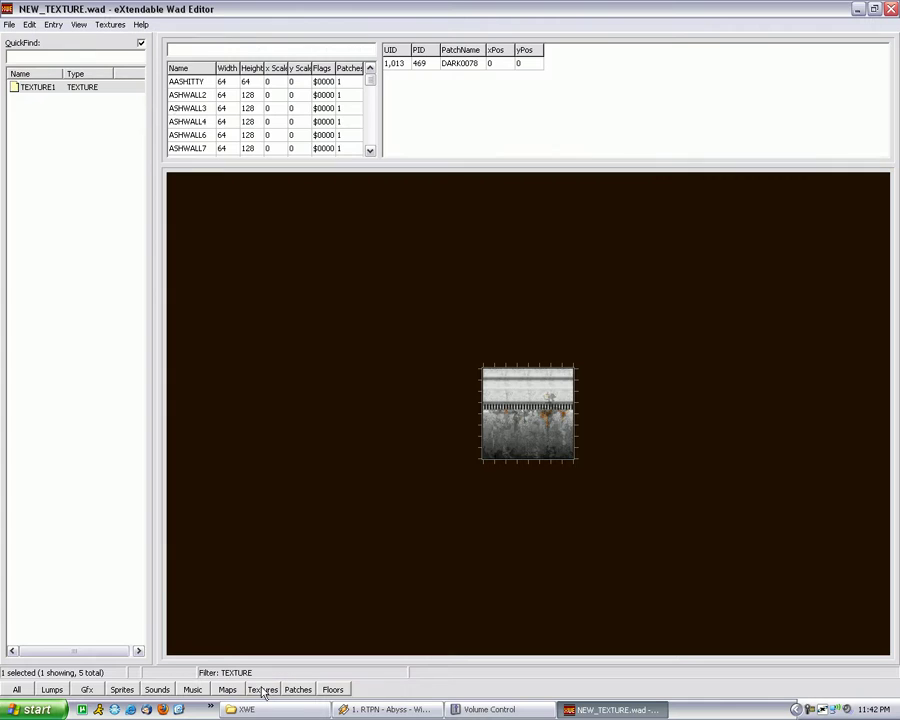
{"action": "left_click", "coordinate": [370, 150]}
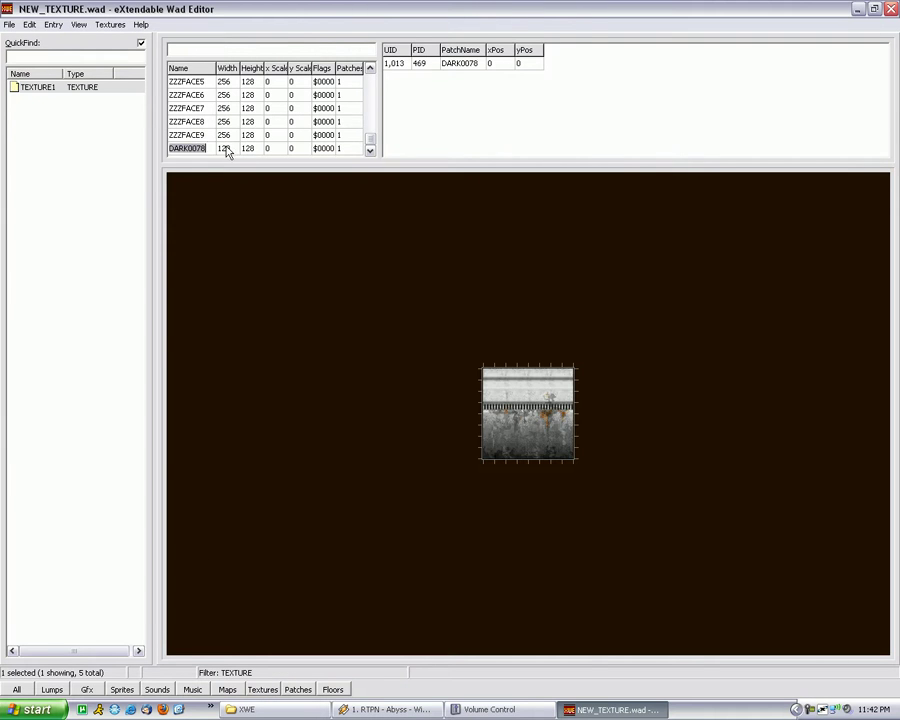
{"action": "double_click", "coordinate": [213, 147]}
{"action": "key", "text": "Return"}
Step: Browse the texture list back up to the first entry, AASHITTY
{"action": "left_click", "coordinate": [259, 95]}
{"action": "scroll", "coordinate": [259, 95], "scroll_direction": "up", "scroll_amount": 10}
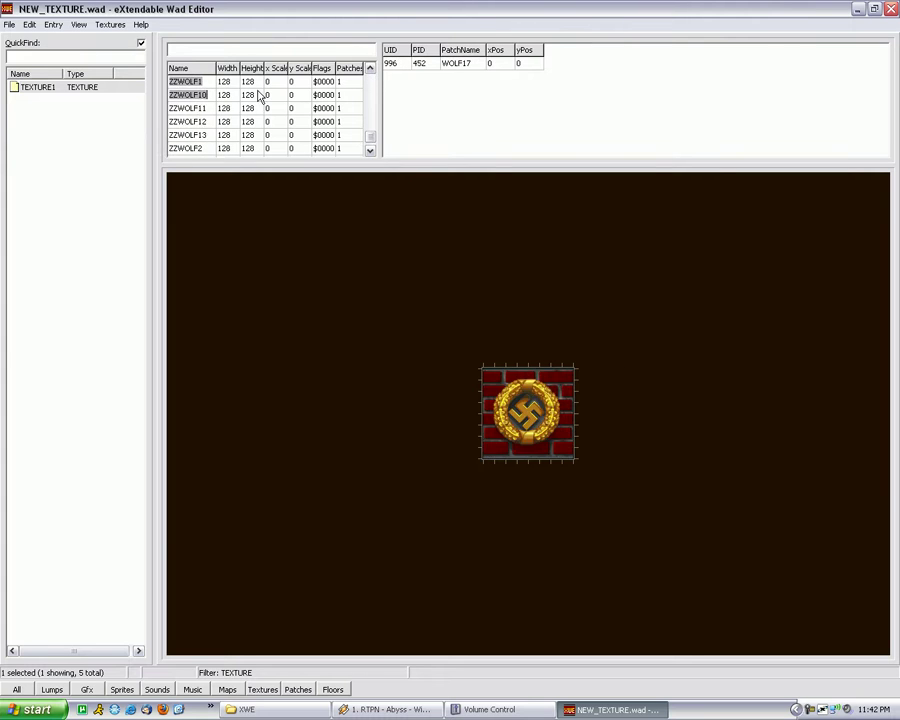
{"action": "scroll", "coordinate": [259, 95], "scroll_direction": "up", "scroll_amount": 15}
{"action": "scroll", "coordinate": [235, 93], "scroll_direction": "up", "scroll_amount": 15}
{"action": "type", "text": "ze"}
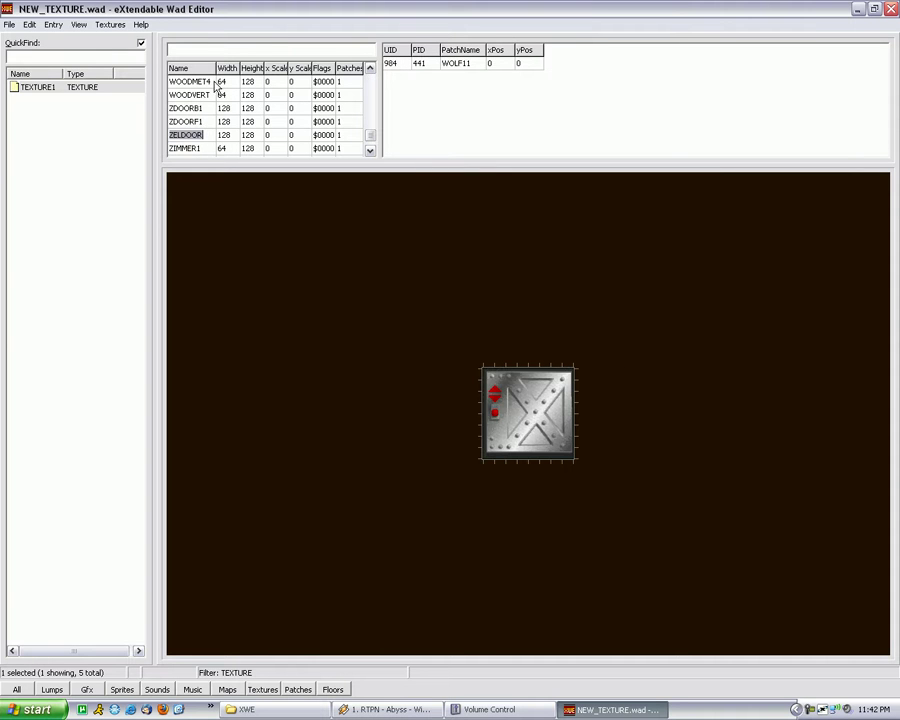
{"action": "key", "text": "Home"}
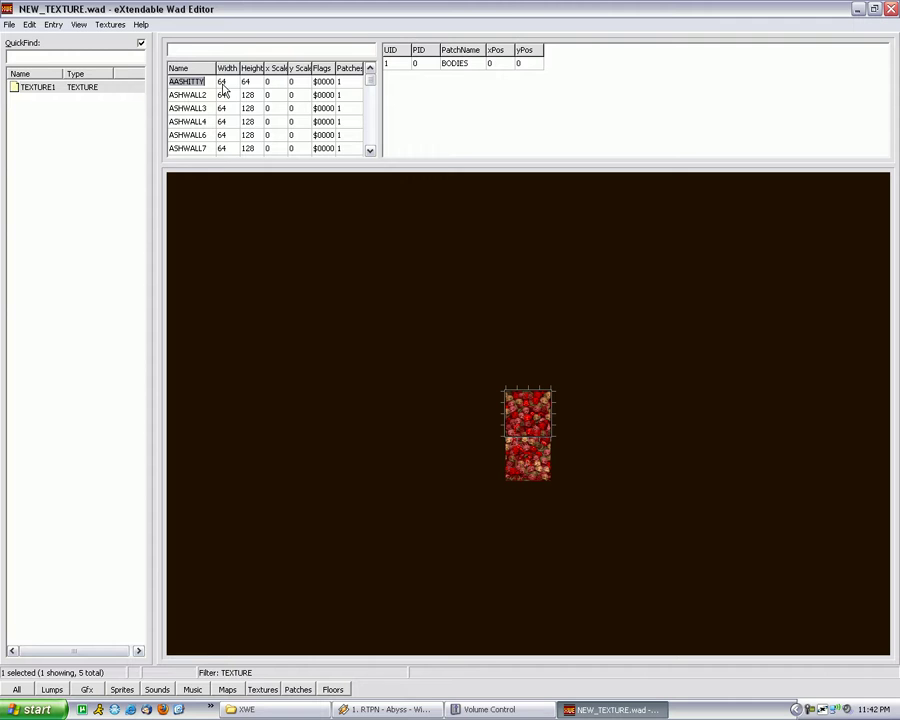
Step: Close NEW_TEXTURE.wad and the Volume Control window
{"action": "left_click", "coordinate": [9, 24]}
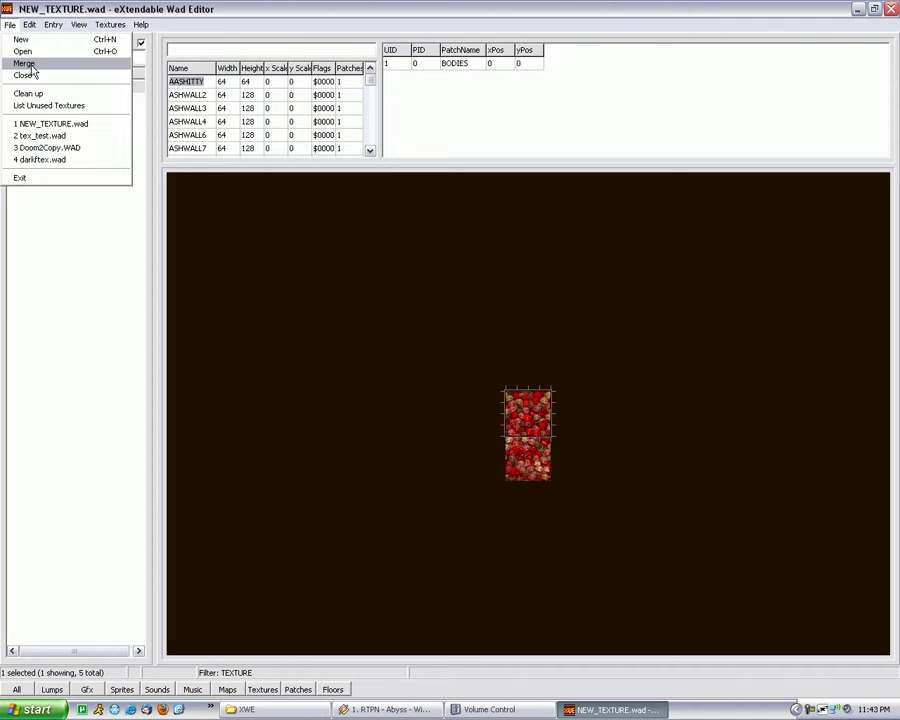
{"action": "left_click", "coordinate": [39, 77]}
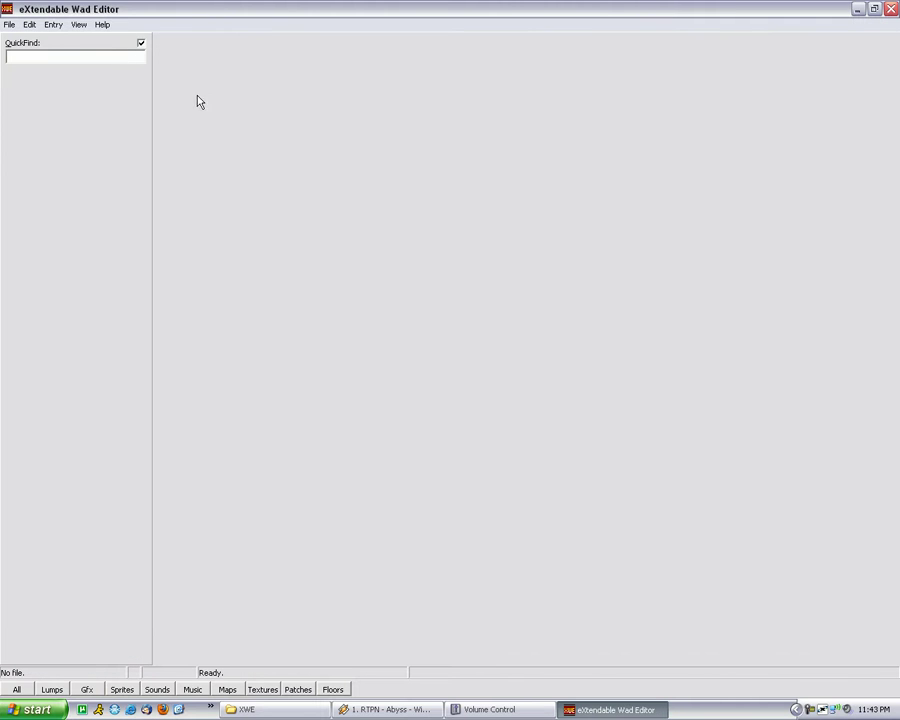
{"action": "right_click", "coordinate": [491, 705]}
{"action": "left_click", "coordinate": [505, 693]}
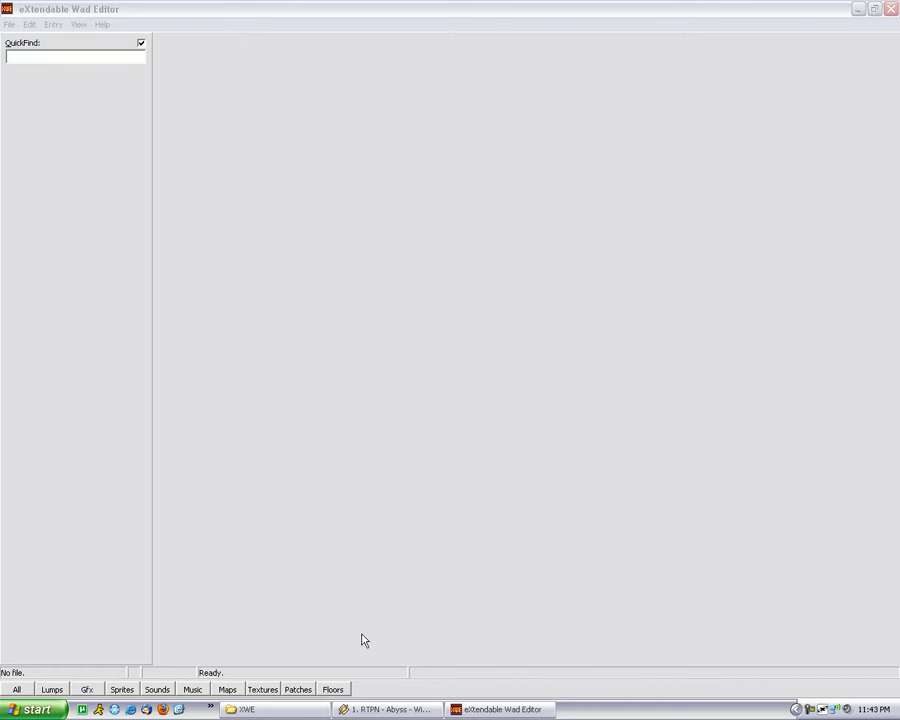
Step: Go up to the Doom folder in Explorer and launch Doom Builder from the Start menu
{"action": "left_click", "coordinate": [245, 709]}
{"action": "left_click", "coordinate": [165, 126]}
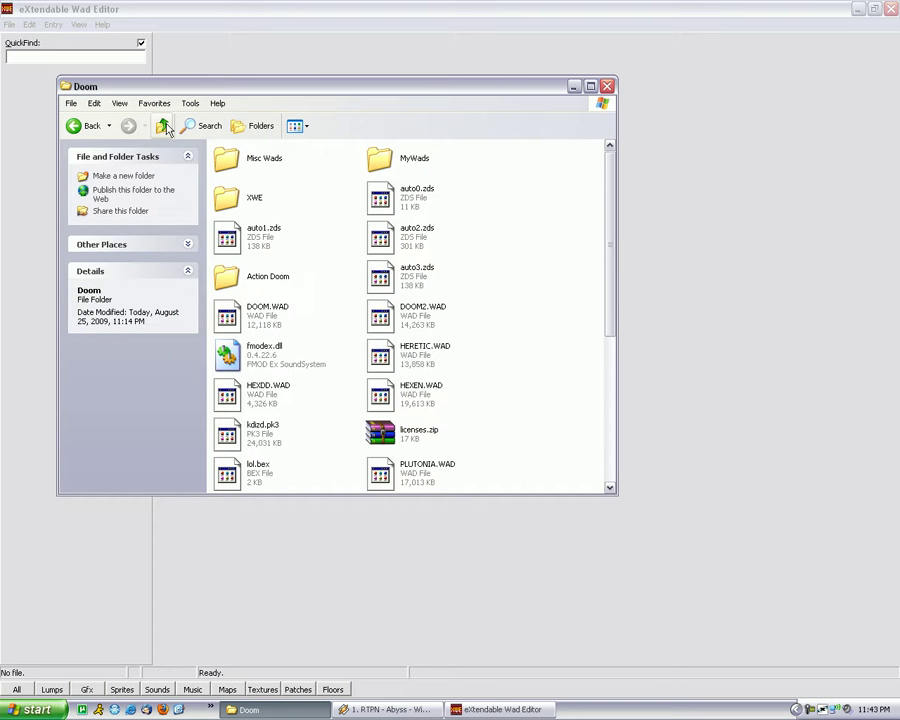
{"action": "left_click", "coordinate": [35, 709]}
{"action": "mouse_move", "coordinate": [62, 522]}
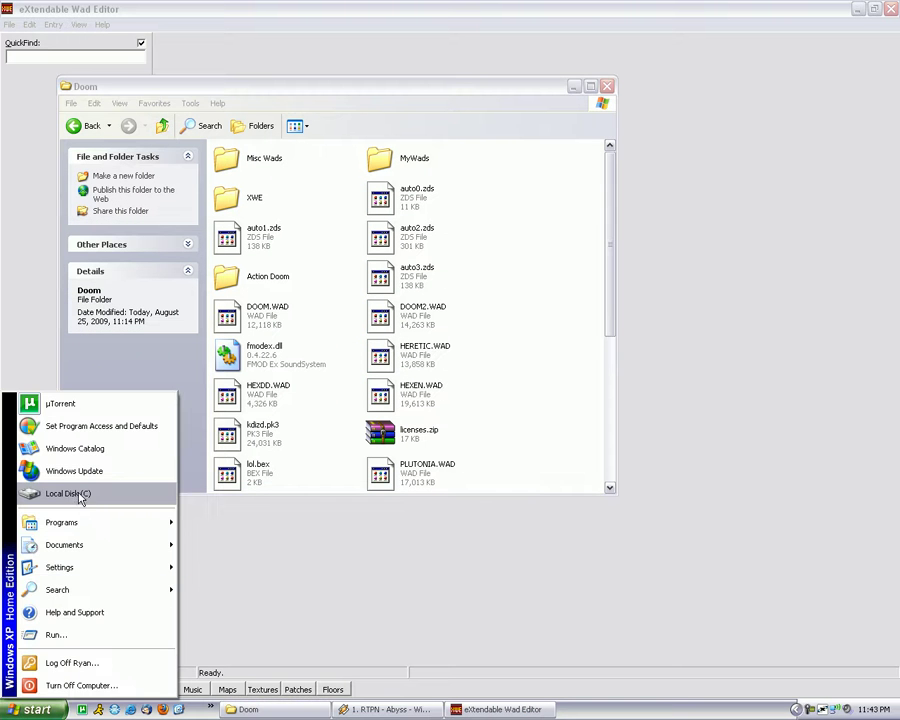
{"action": "mouse_move", "coordinate": [236, 512]}
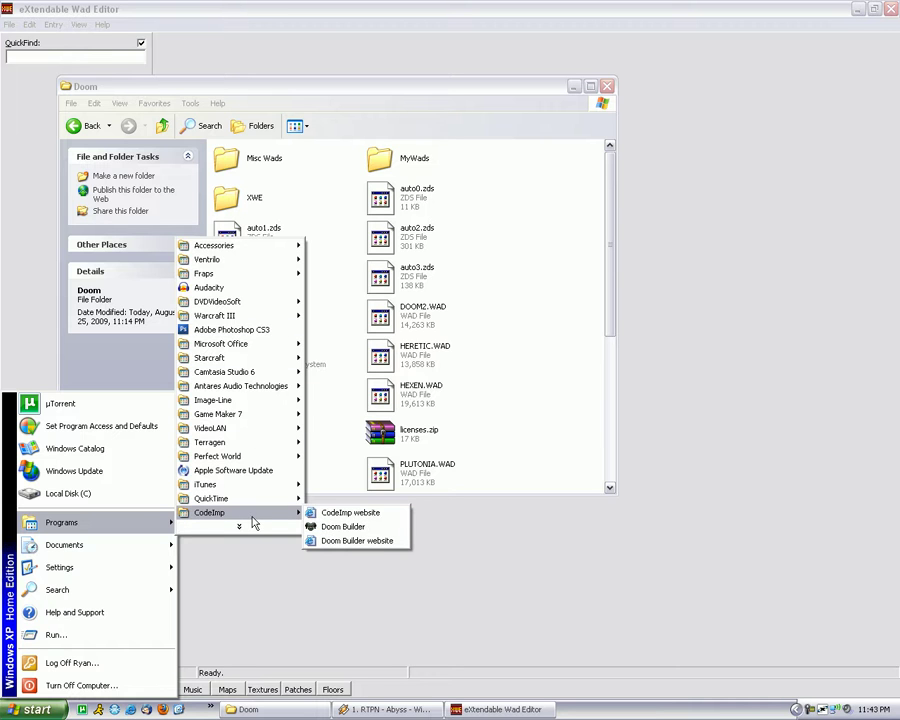
{"action": "left_click", "coordinate": [338, 527]}
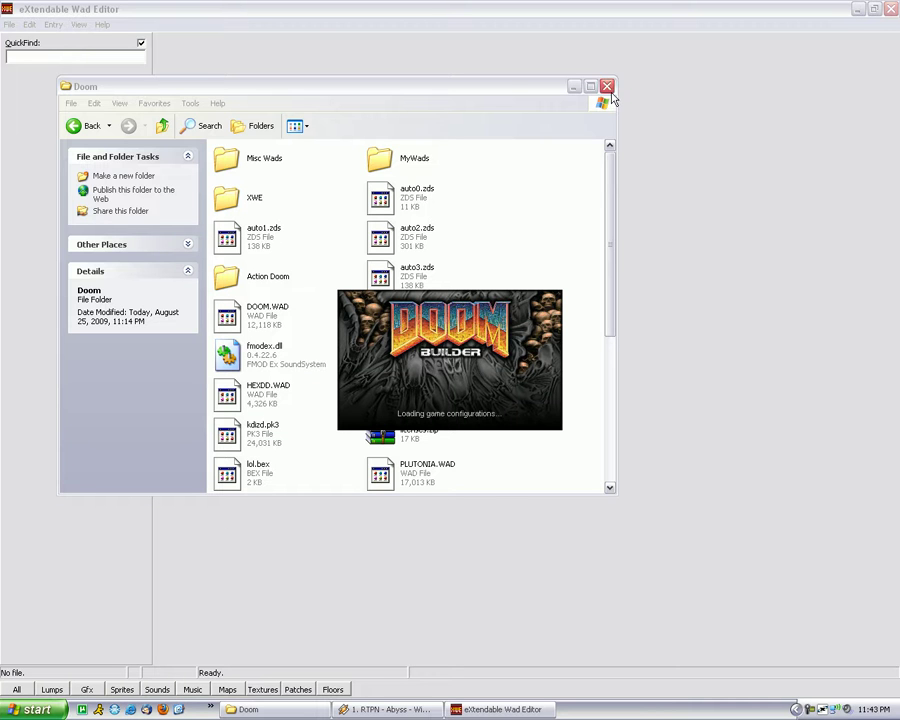
{"action": "left_click_drag", "start_coordinate": [535, 93], "coordinate": [585, 75]}
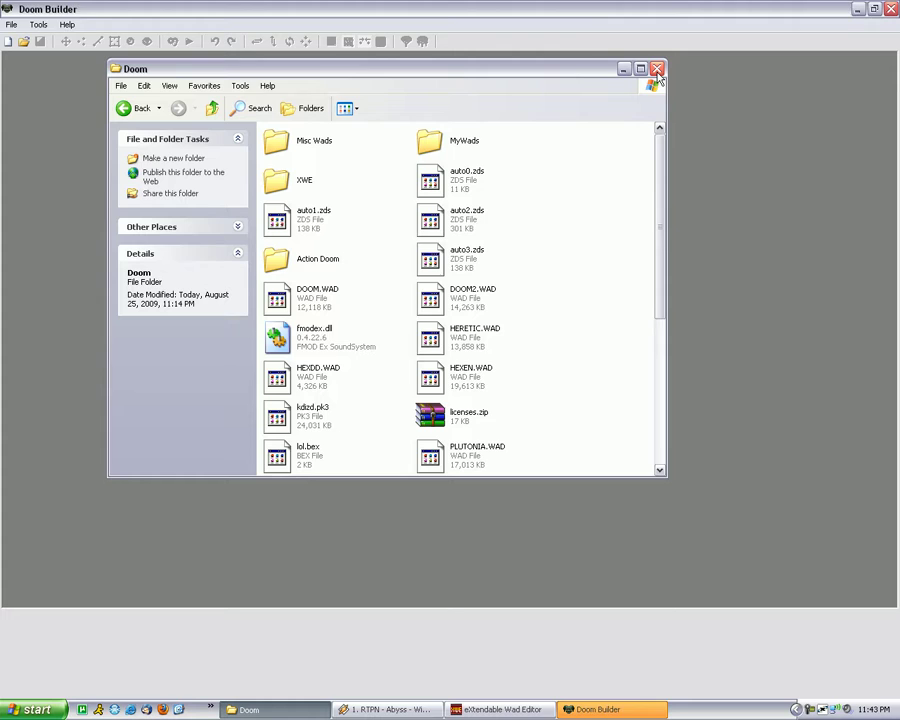
Step: Start map MAP01 in ZDoom (Doom in Hexen format) with NEW_TEXTURE.wad as extra textures
{"action": "left_click", "coordinate": [657, 70]}
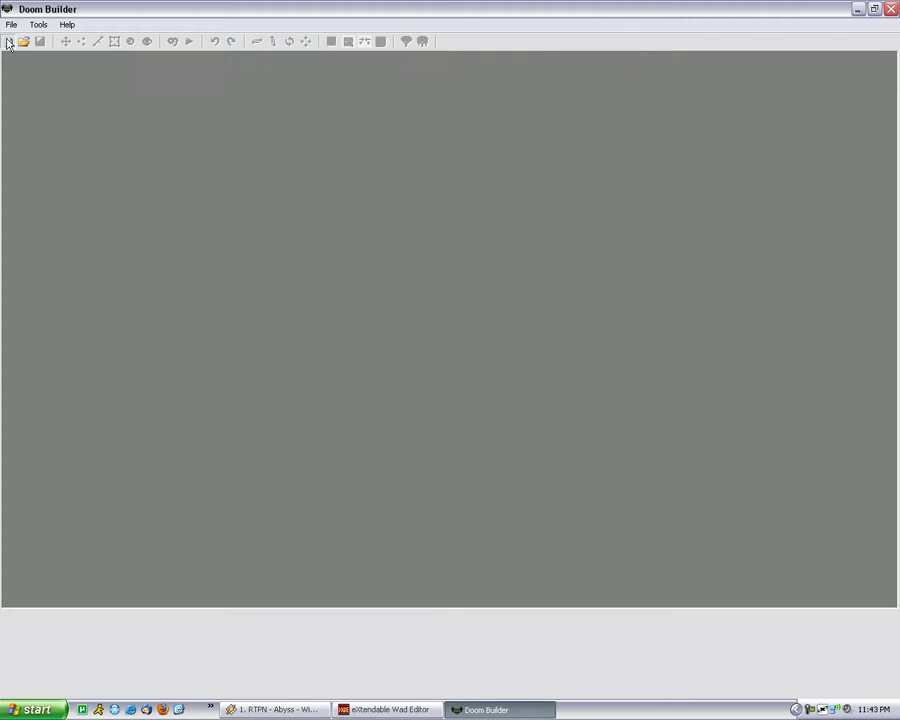
{"action": "left_click", "coordinate": [7, 42]}
{"action": "scroll", "coordinate": [449, 298], "scroll_direction": "down", "scroll_amount": 5}
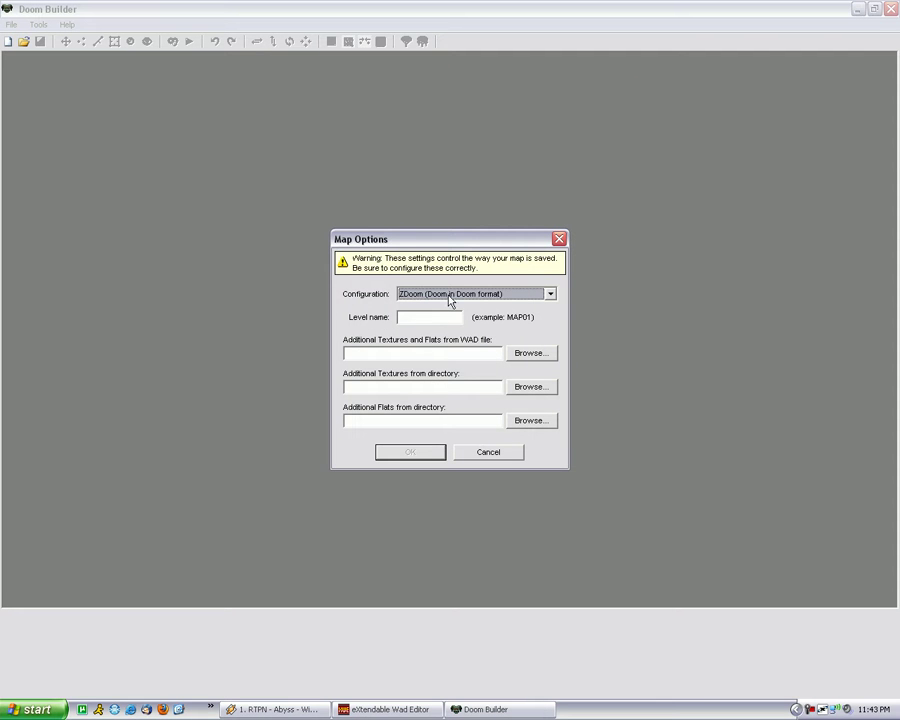
{"action": "scroll", "coordinate": [447, 298], "scroll_direction": "down", "scroll_amount": 1}
{"action": "left_click", "coordinate": [431, 317]}
{"action": "type", "text": "MAP01"}
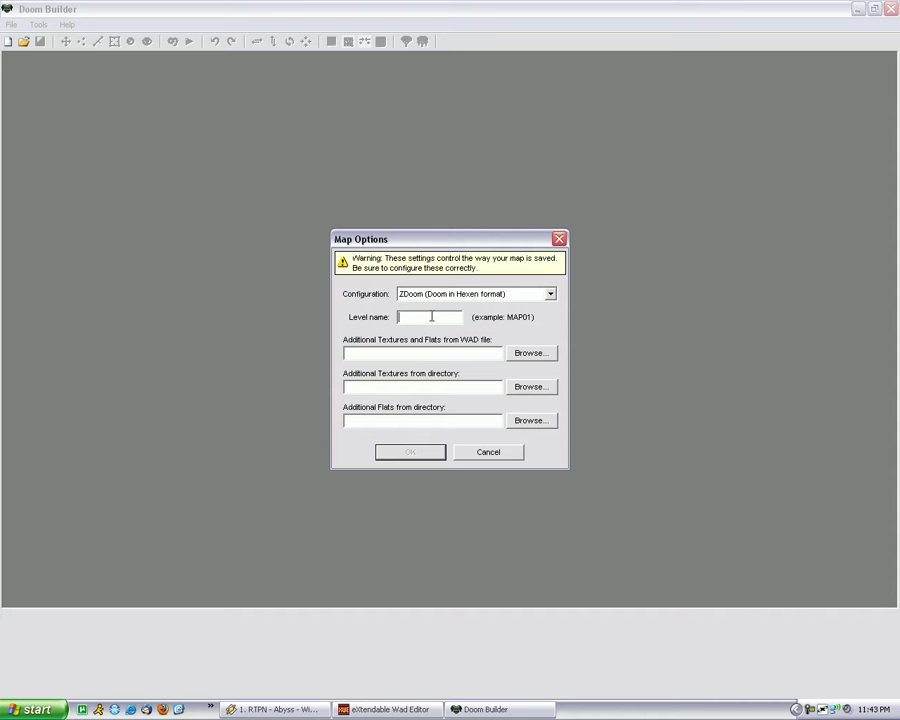
{"action": "left_click", "coordinate": [531, 353]}
{"action": "mouse_move", "coordinate": [542, 259]}
{"action": "left_mouse_down"}
{"action": "mouse_move", "coordinate": [688, 323]}
{"action": "mouse_move", "coordinate": [671, 391]}
{"action": "left_mouse_up"}
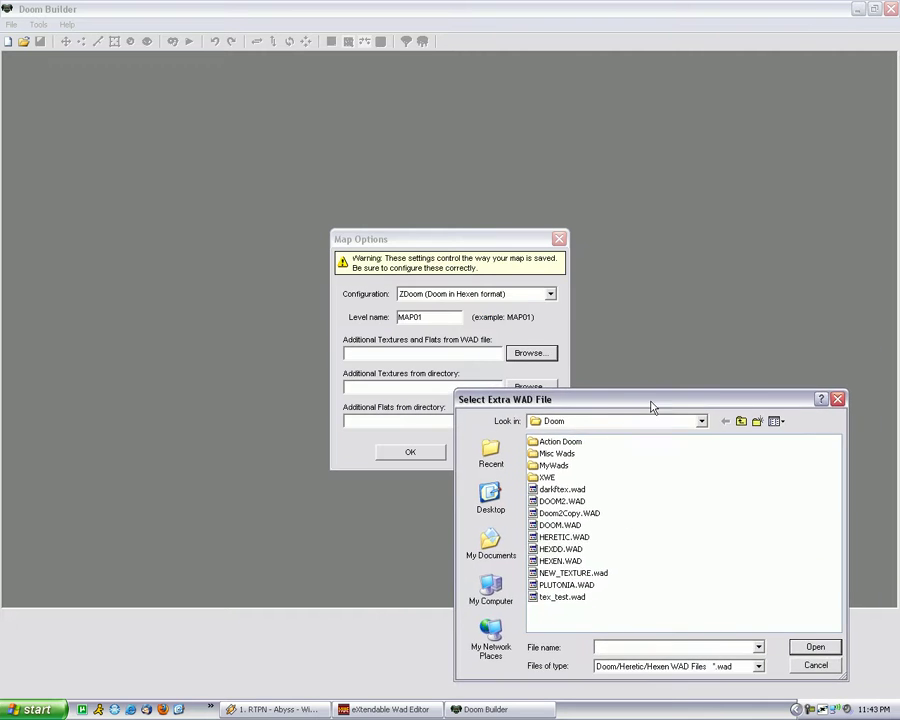
{"action": "left_click", "coordinate": [577, 585]}
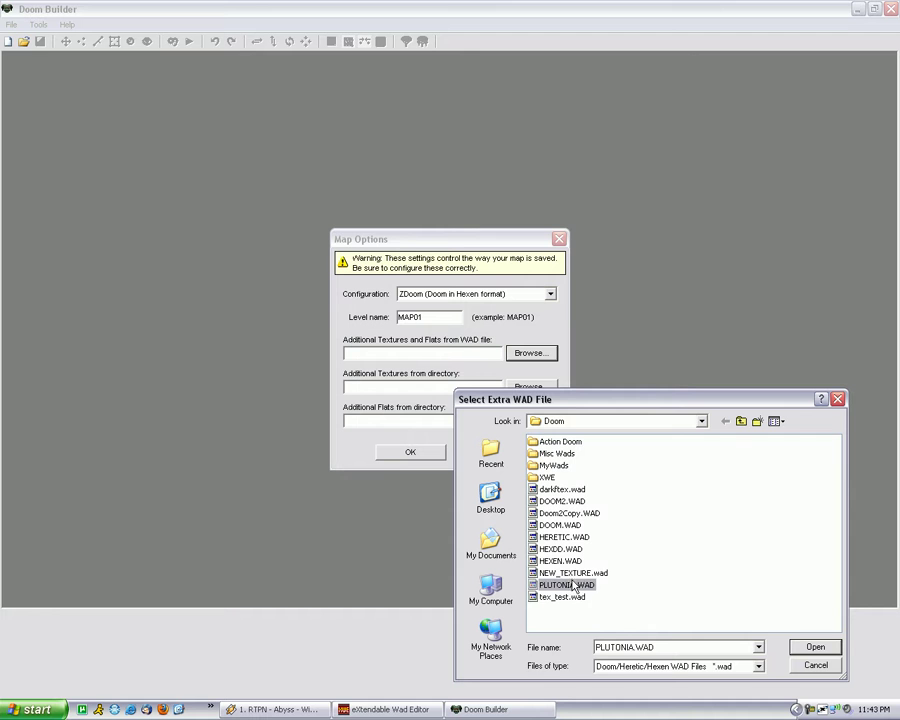
{"action": "left_click", "coordinate": [817, 648]}
Step: Create the map and draw a closed 128x128 square room
{"action": "left_click", "coordinate": [405, 452]}
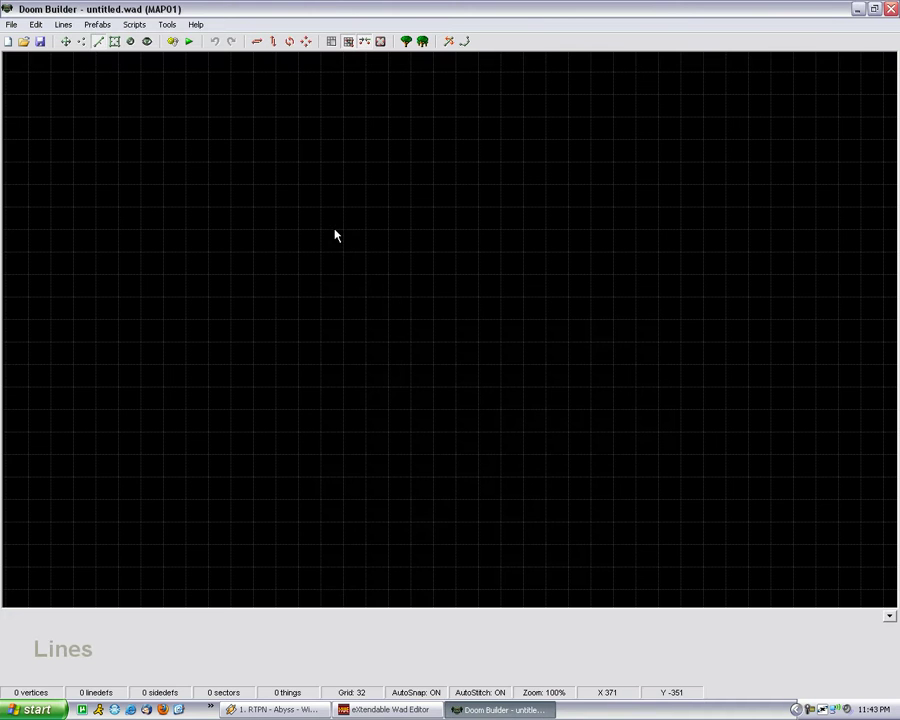
{"action": "left_click", "coordinate": [343, 230]}
{"action": "left_click", "coordinate": [343, 319]}
{"action": "left_click", "coordinate": [433, 319]}
{"action": "left_click", "coordinate": [430, 232]}
{"action": "left_click", "coordinate": [343, 230]}
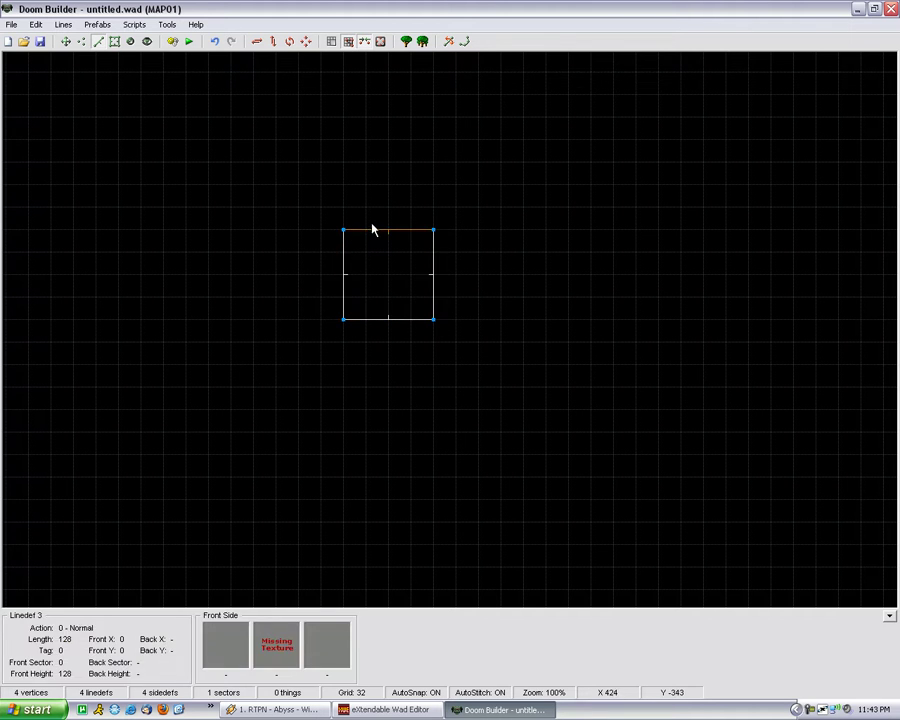
Step: Give the square's wall sidedefs the DARK0078 middle texture
{"action": "right_click", "coordinate": [377, 237]}
{"action": "left_click", "coordinate": [385, 228]}
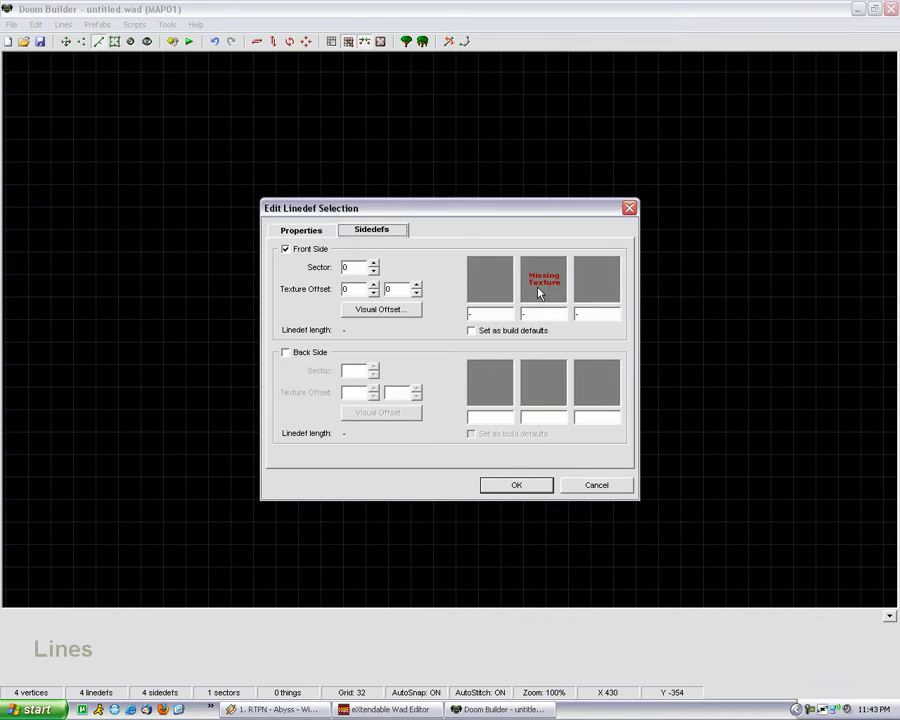
{"action": "left_click", "coordinate": [539, 290]}
{"action": "key", "text": "Tab"}
{"action": "scroll", "coordinate": [672, 240], "scroll_direction": "down", "scroll_amount": 4}
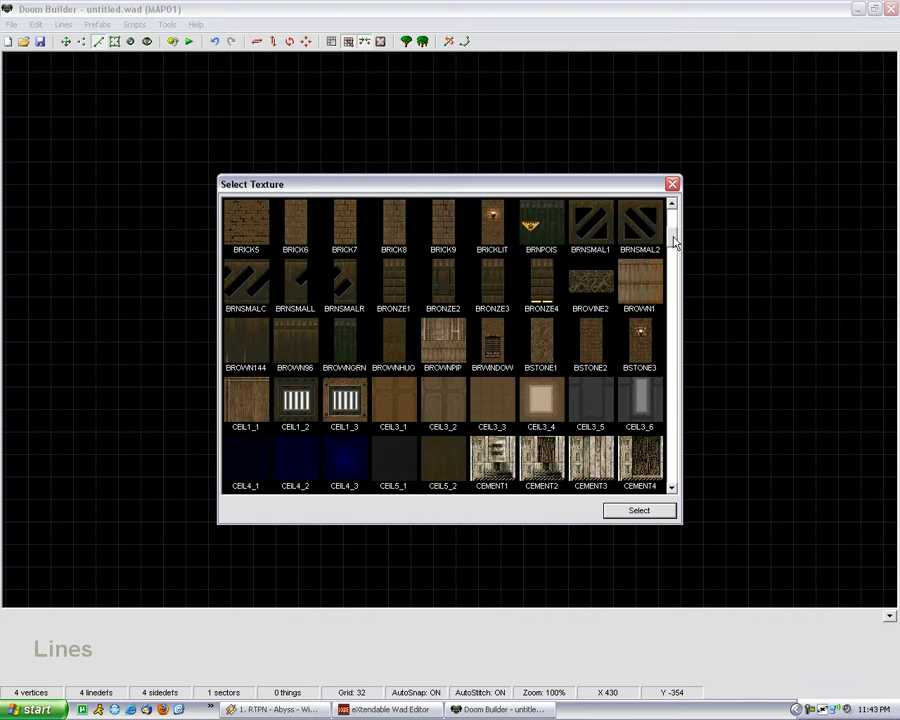
{"action": "scroll", "coordinate": [676, 280], "scroll_direction": "down", "scroll_amount": 1}
{"action": "scroll", "coordinate": [574, 280], "scroll_direction": "down", "scroll_amount": 8}
{"action": "scroll", "coordinate": [578, 270], "scroll_direction": "up", "scroll_amount": 4}
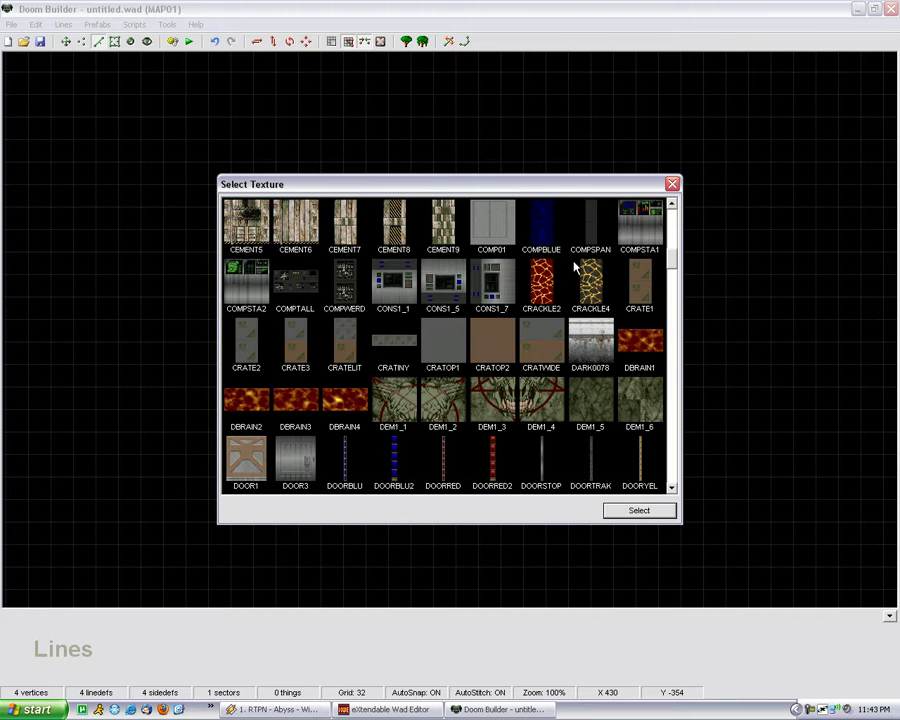
{"action": "double_click", "coordinate": [591, 355]}
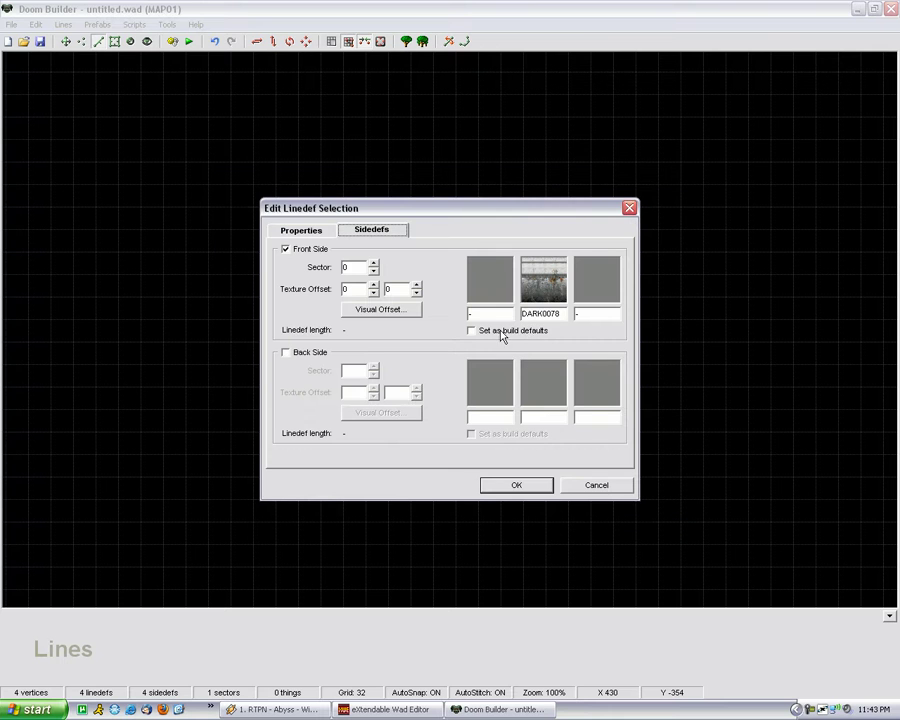
{"action": "left_click", "coordinate": [513, 484]}
Step: Draw a corridor sector extending east from the first room's right wall
{"action": "left_click", "coordinate": [452, 358]}
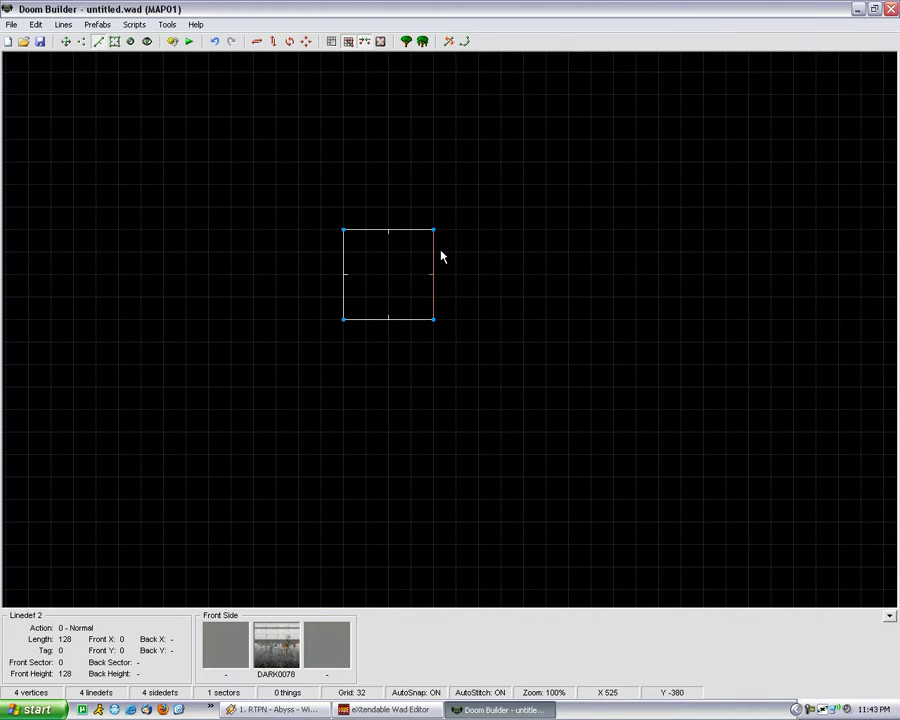
{"action": "scroll", "coordinate": [444, 262], "scroll_direction": "up", "scroll_amount": 3}
{"action": "key", "text": "Insert"}
{"action": "scroll", "coordinate": [558, 258], "scroll_direction": "down", "scroll_amount": 5}
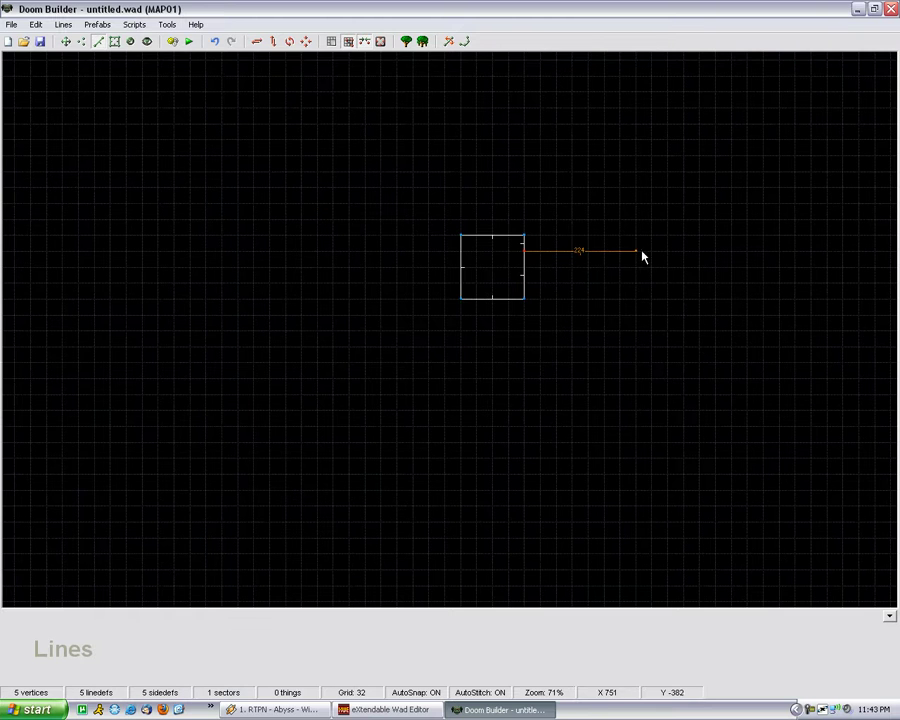
{"action": "left_click", "coordinate": [649, 251]}
{"action": "left_click", "coordinate": [651, 282]}
{"action": "left_click", "coordinate": [524, 283]}
{"action": "left_click", "coordinate": [524, 251]}
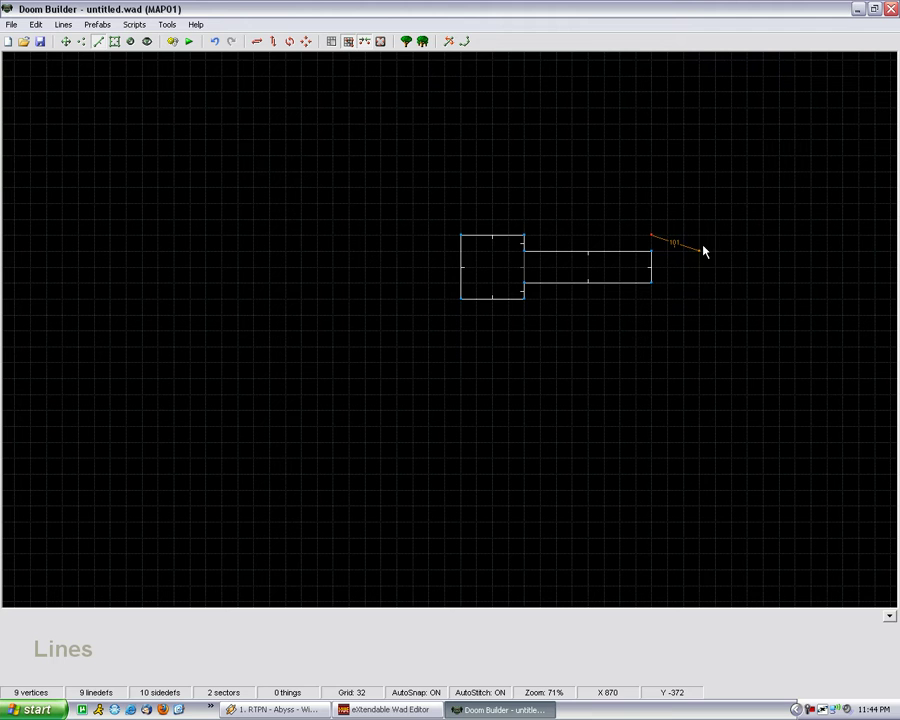
Step: Draw the second square room at the corridor's end and switch to Sectors mode
{"action": "left_click", "coordinate": [715, 236]}
{"action": "left_click", "coordinate": [714, 300]}
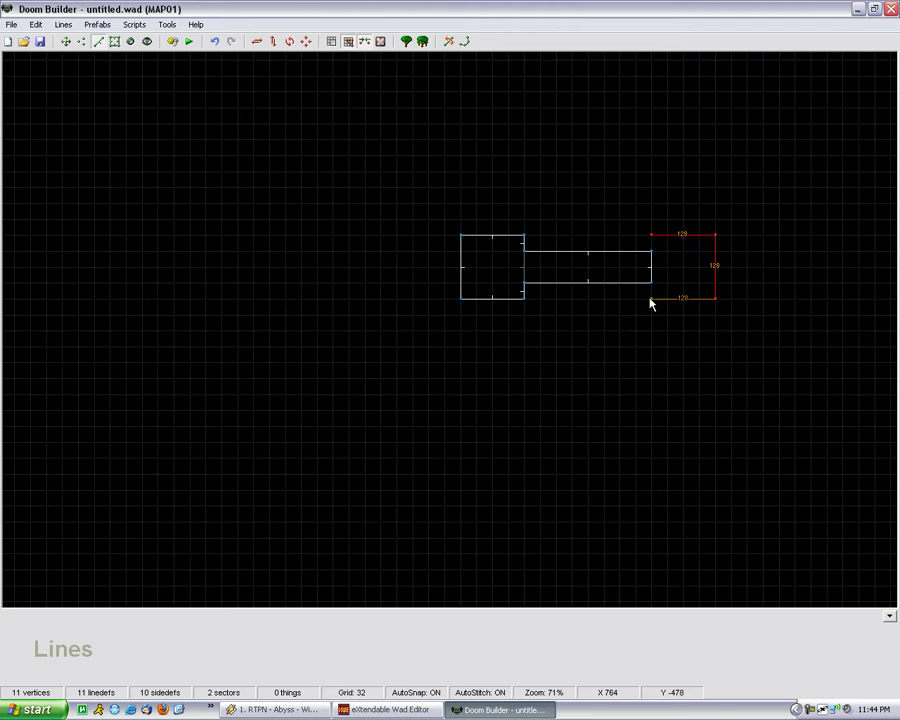
{"action": "left_click", "coordinate": [651, 235]}
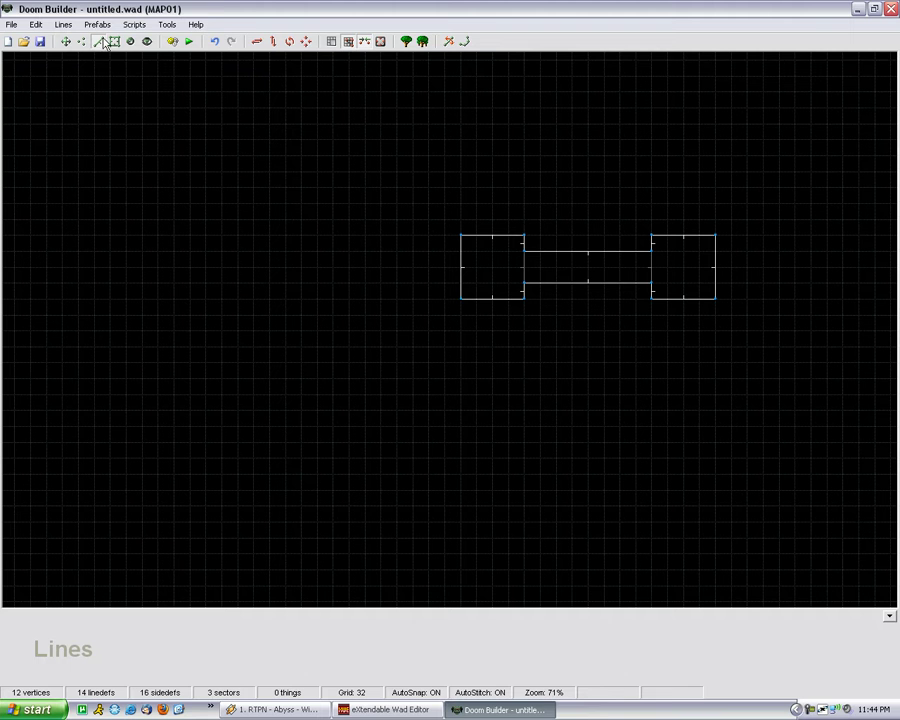
{"action": "left_click", "coordinate": [115, 41]}
Step: Select all three sectors and apply the FLAT19 flat in their properties
{"action": "left_click", "coordinate": [488, 253]}
{"action": "left_click", "coordinate": [585, 275]}
{"action": "left_click", "coordinate": [669, 275]}
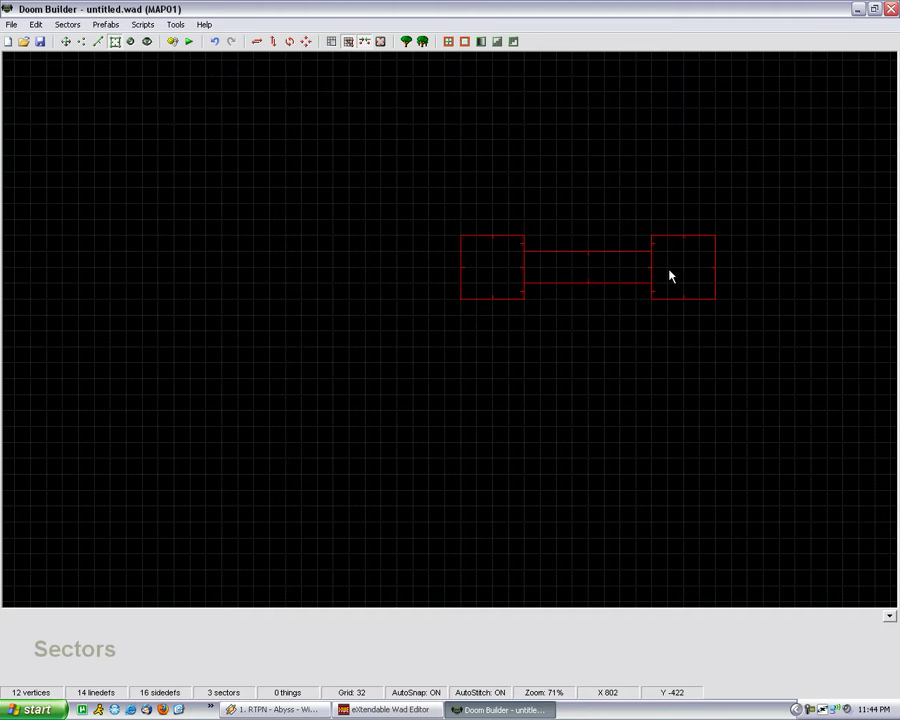
{"action": "right_click", "coordinate": [669, 275]}
{"action": "left_click", "coordinate": [534, 388]}
{"action": "key", "text": "Tab"}
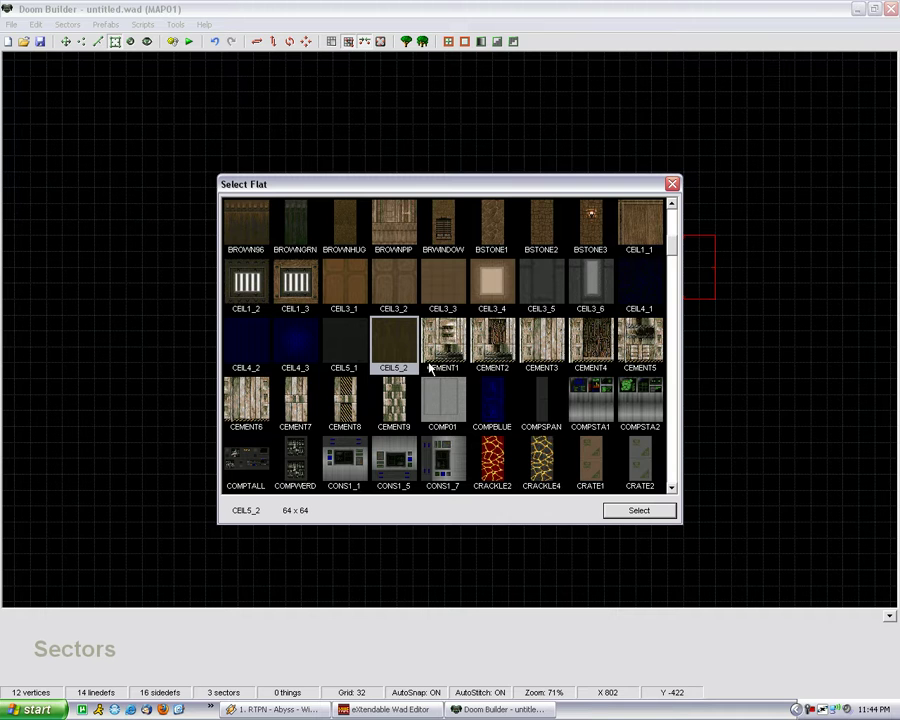
{"action": "key", "text": "f"}
{"action": "key", "text": "t"}
{"action": "key", "text": "f"}
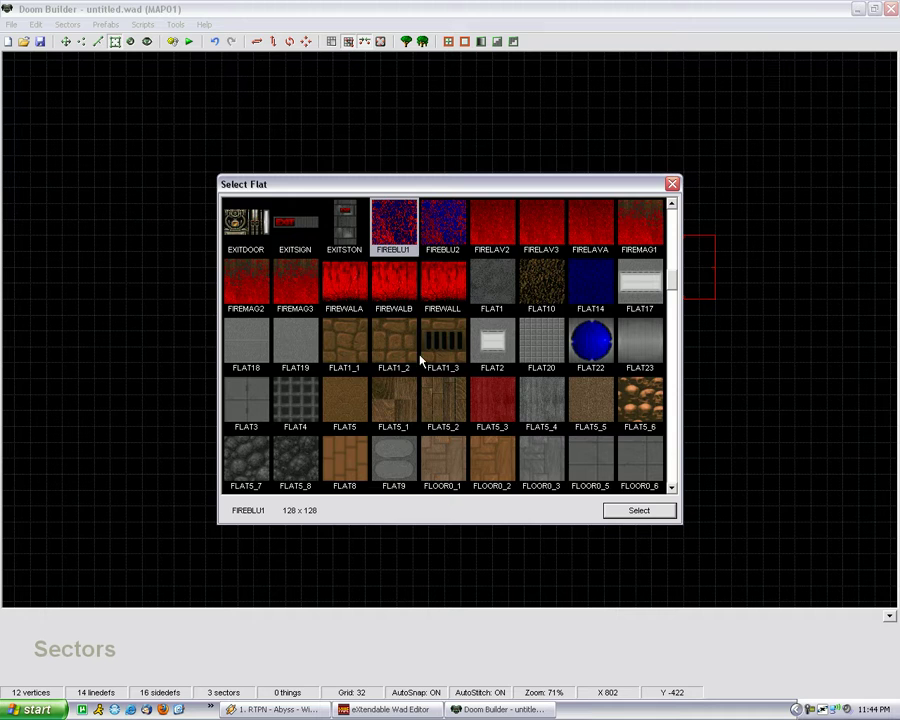
{"action": "double_click", "coordinate": [298, 346]}
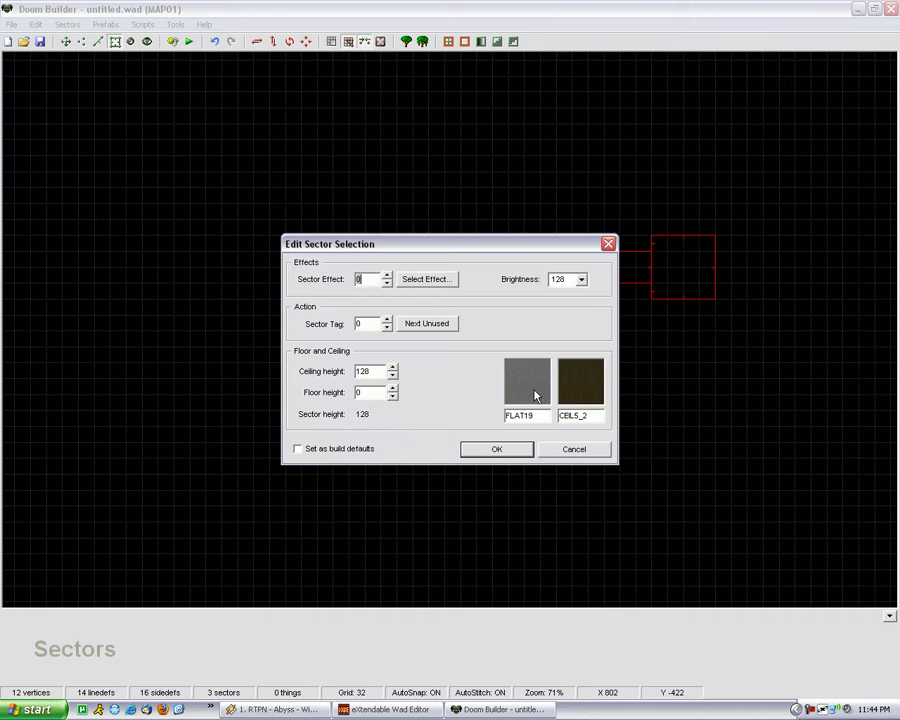
Step: Set FLAT18 as the floor flat, then reopen properties for all three sectors
{"action": "left_click", "coordinate": [573, 393]}
{"action": "key", "text": "Tab"}
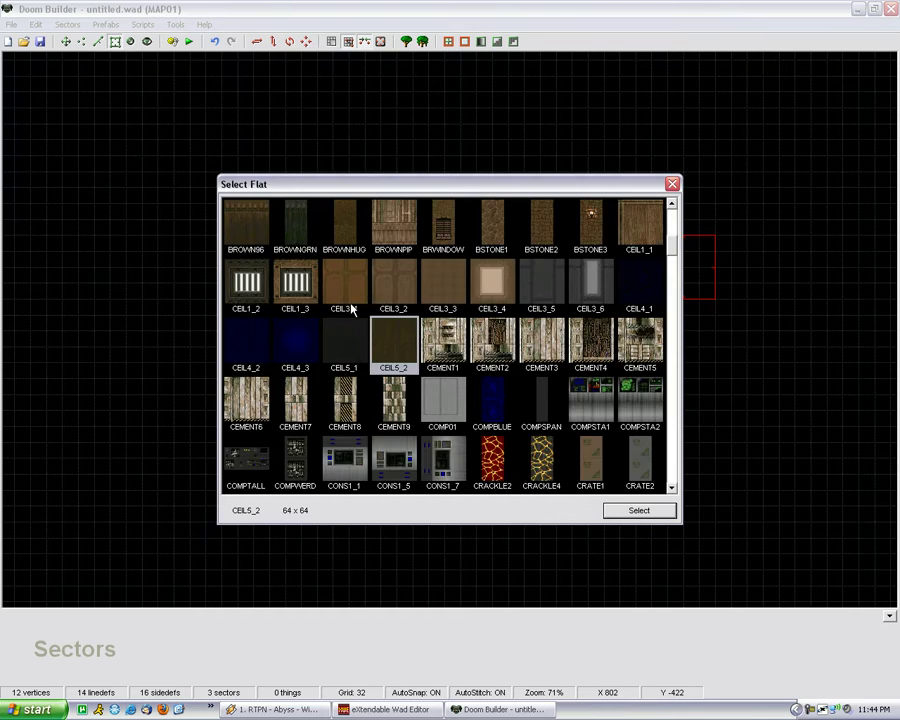
{"action": "key", "text": "f"}
{"action": "scroll", "coordinate": [350, 311], "scroll_direction": "down", "scroll_amount": 2}
{"action": "scroll", "coordinate": [290, 390], "scroll_direction": "down", "scroll_amount": 2}
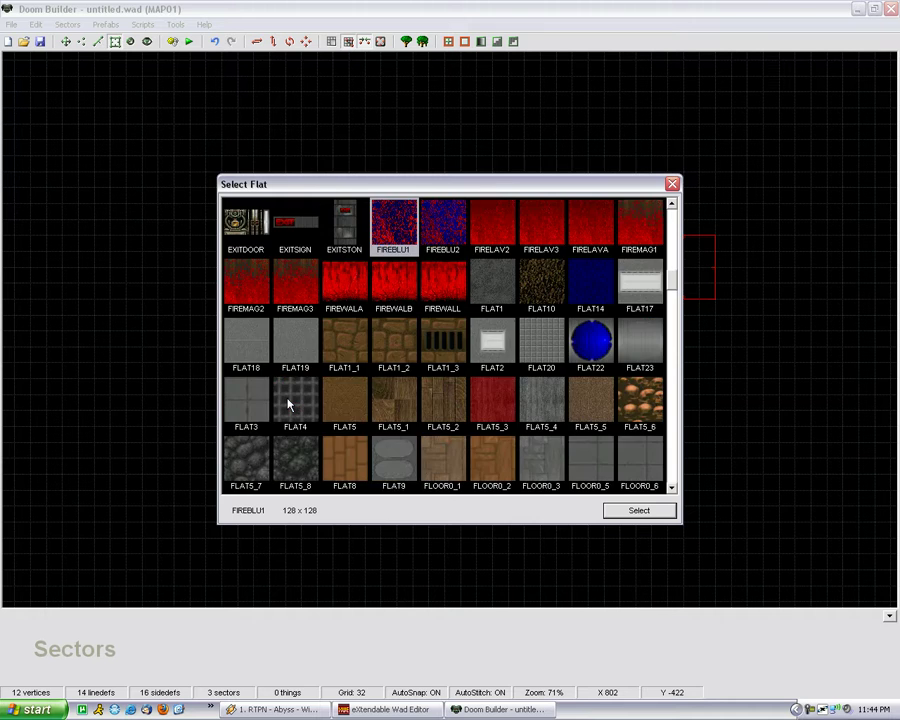
{"action": "double_click", "coordinate": [253, 336]}
{"action": "left_click", "coordinate": [496, 449]}
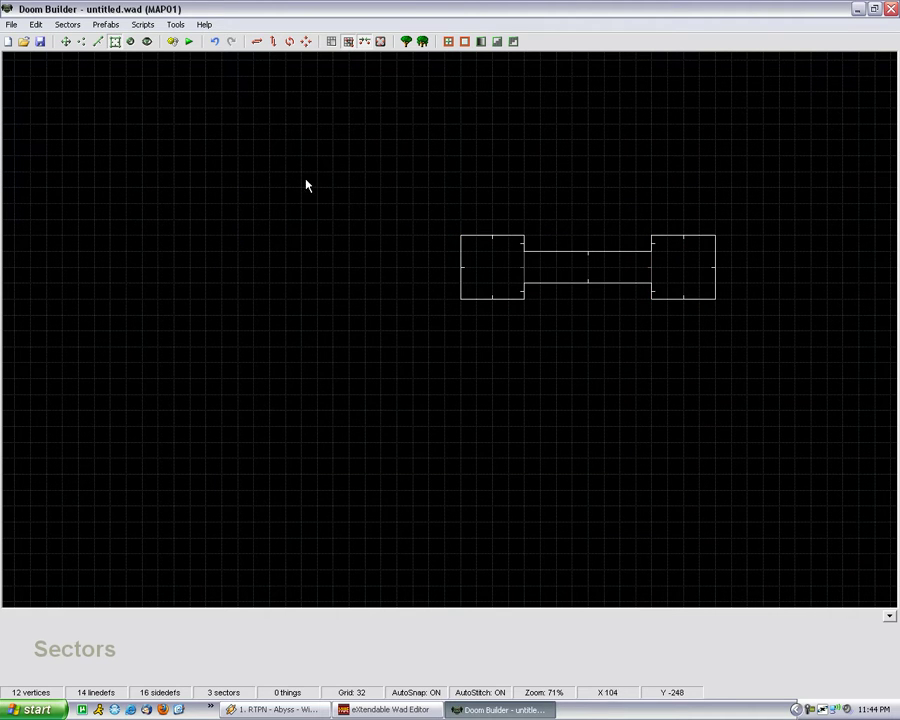
{"action": "left_click_drag", "start_coordinate": [318, 162], "coordinate": [762, 320]}
{"action": "right_click", "coordinate": [684, 274]}
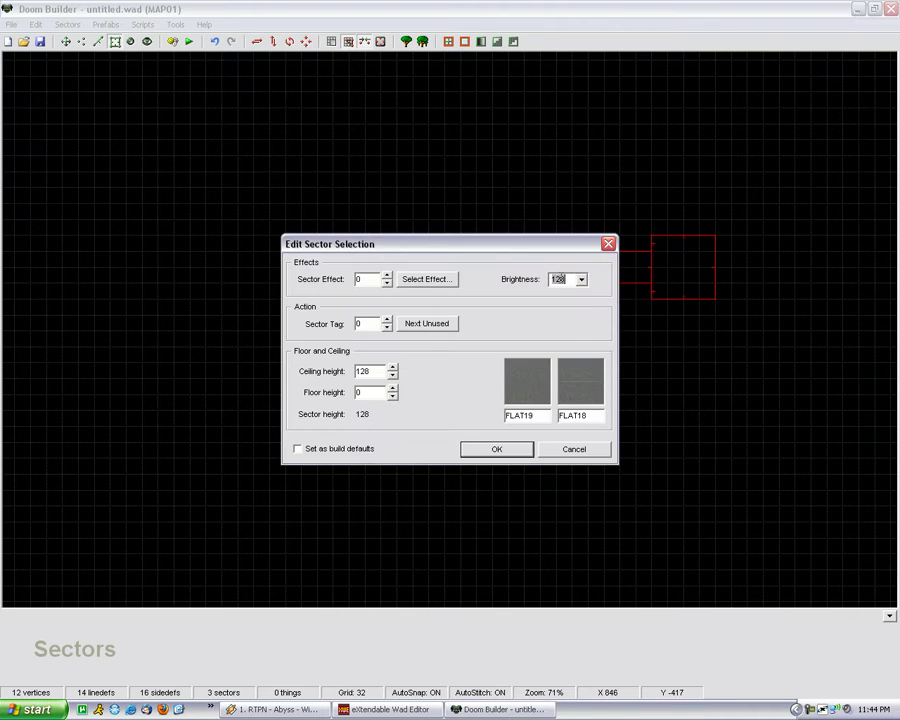
Step: Apply the sector settings and insert a Player 1 start in the left room
{"action": "left_click", "coordinate": [512, 452]}
{"action": "key", "text": "t"}
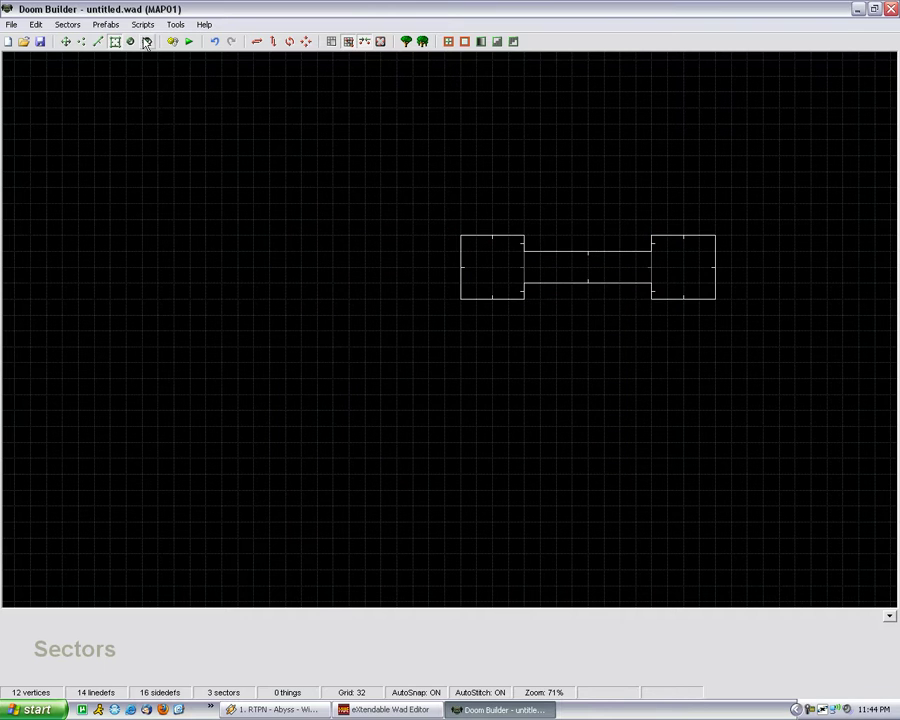
{"action": "key", "text": "Insert"}
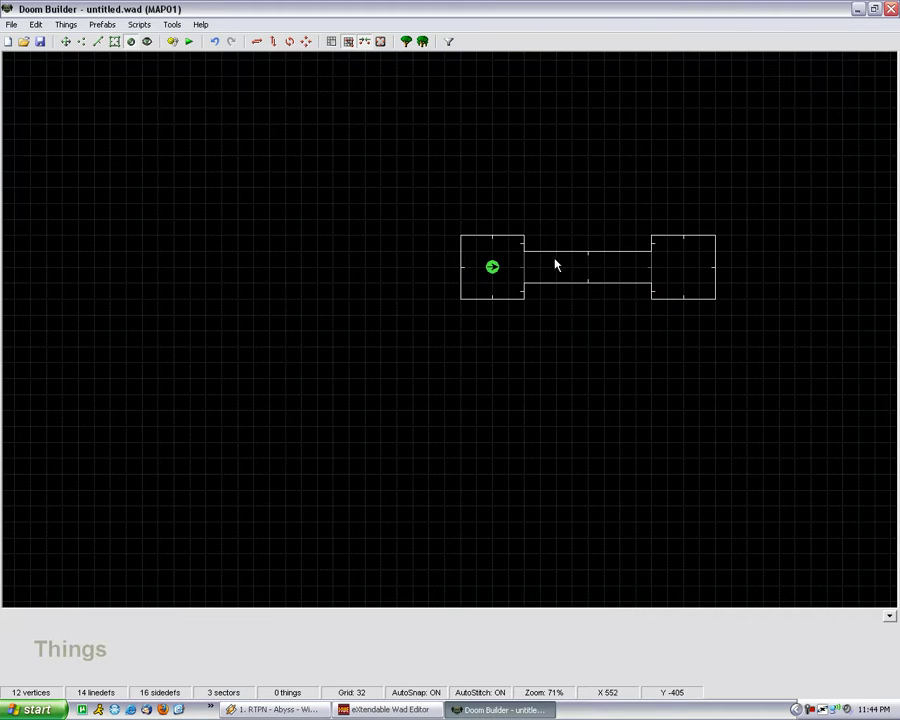
Step: Save the map into the existing NEW_TEXTURE.wad
{"action": "left_click", "coordinate": [12, 24]}
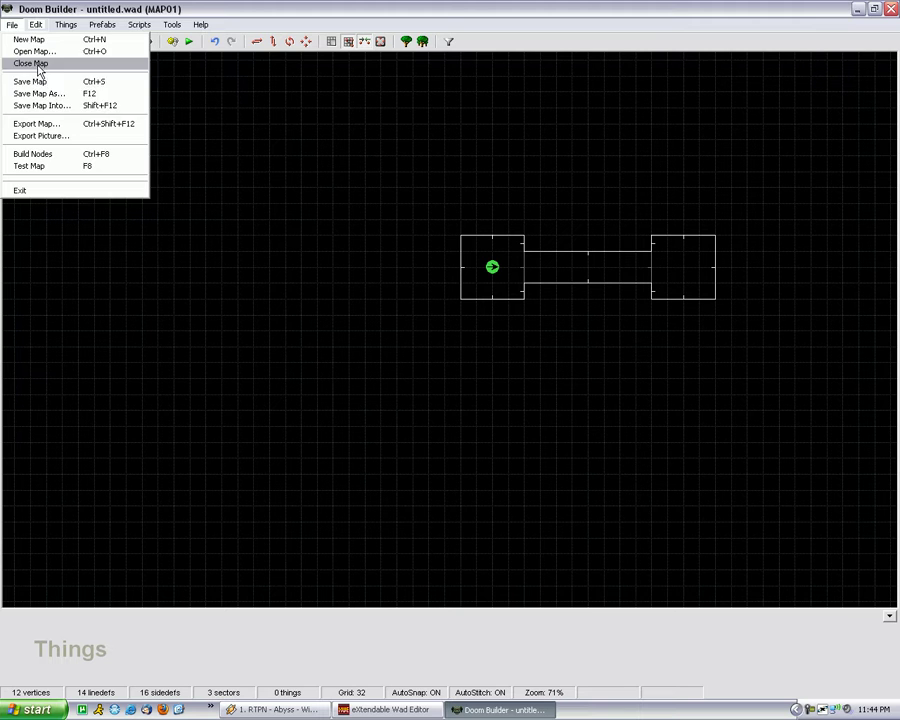
{"action": "left_click", "coordinate": [50, 106]}
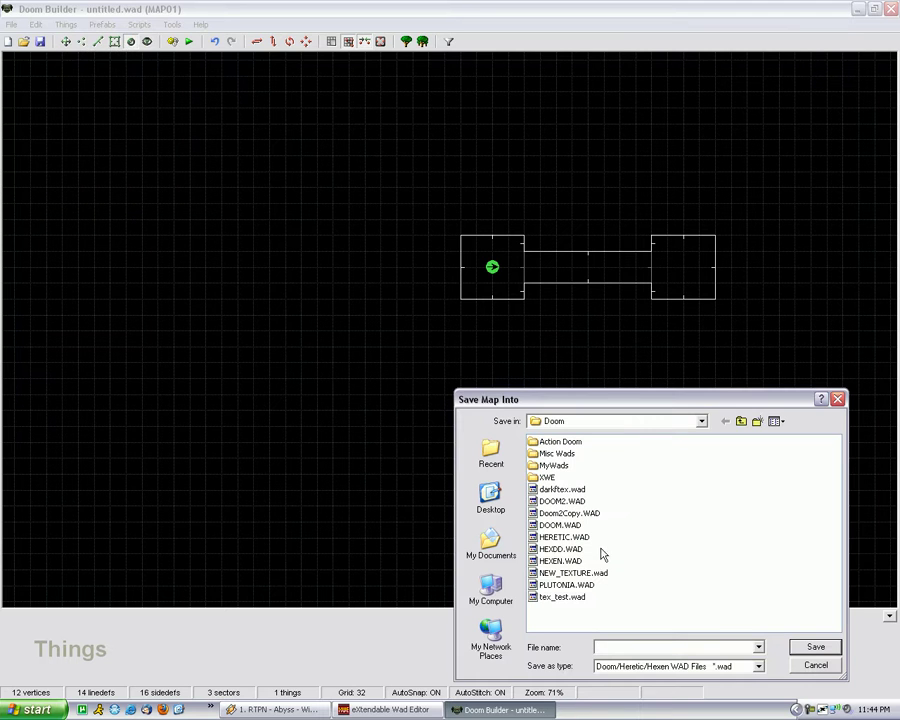
{"action": "left_click", "coordinate": [578, 573]}
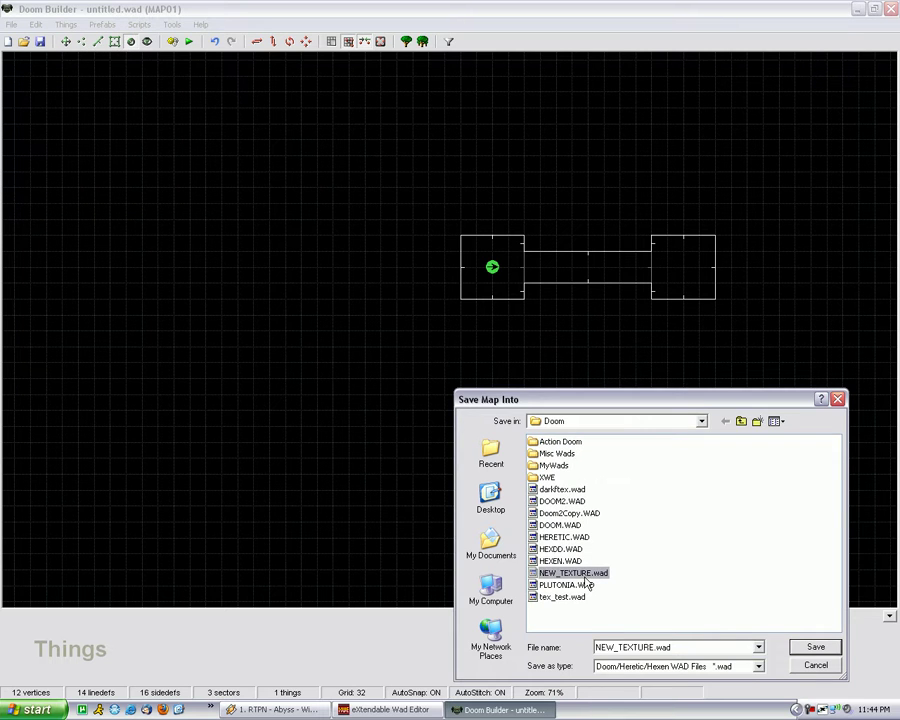
{"action": "left_click", "coordinate": [815, 647]}
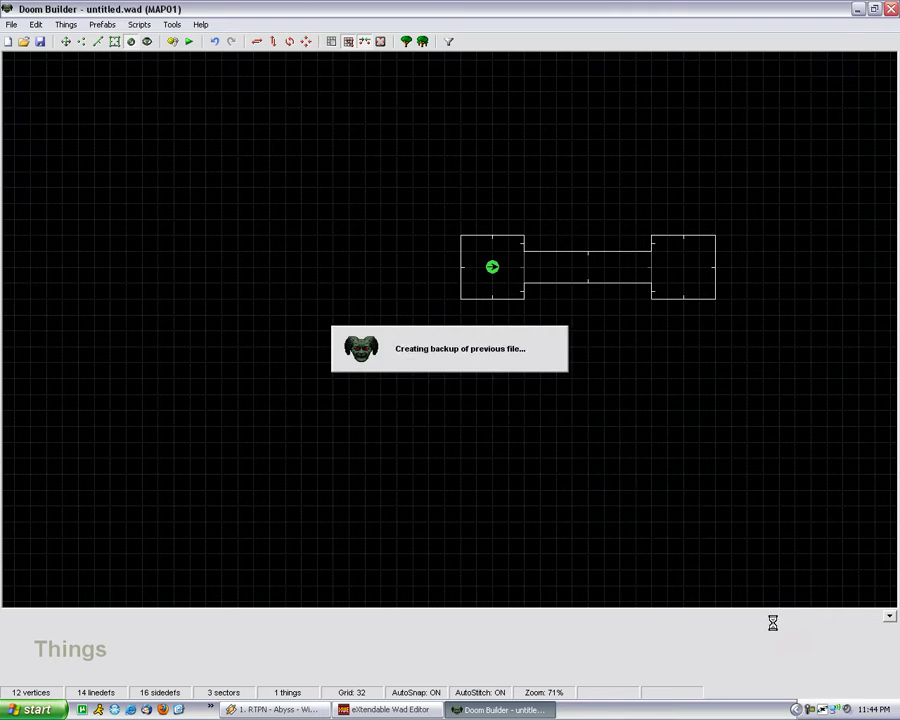
Step: Attempt a test run of the map and dismiss the missing zdoom.exe errors
{"action": "left_click", "coordinate": [190, 42]}
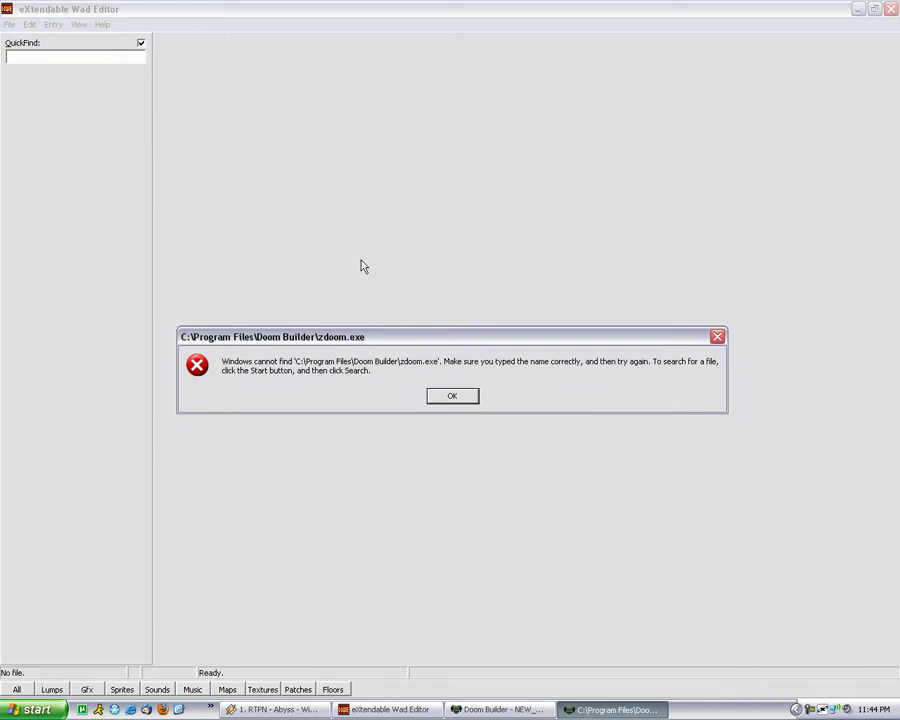
{"action": "left_click", "coordinate": [452, 394]}
{"action": "left_click", "coordinate": [446, 396]}
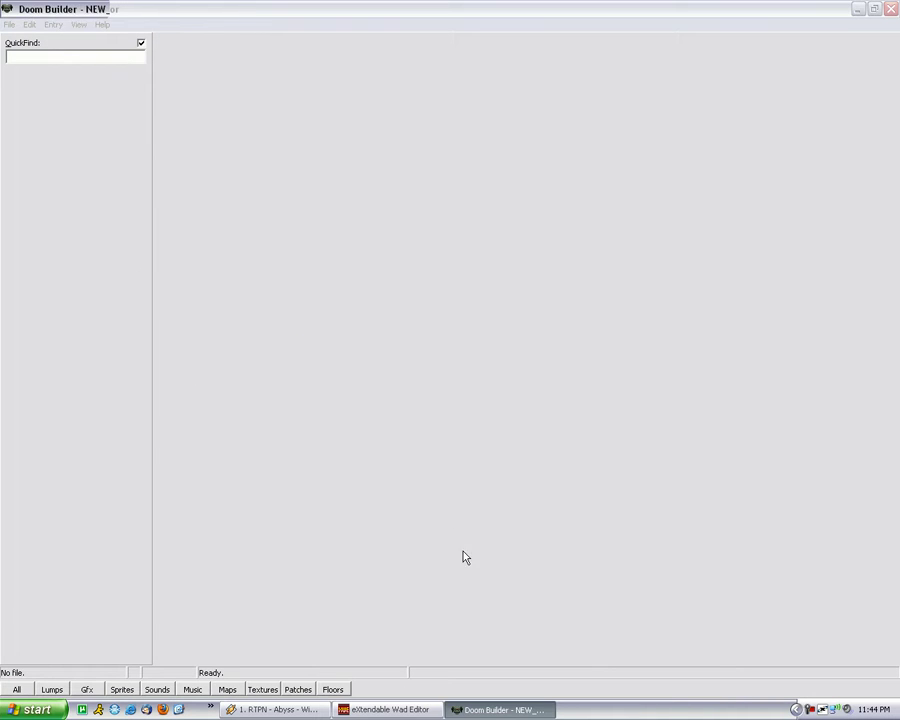
{"action": "left_click", "coordinate": [500, 706]}
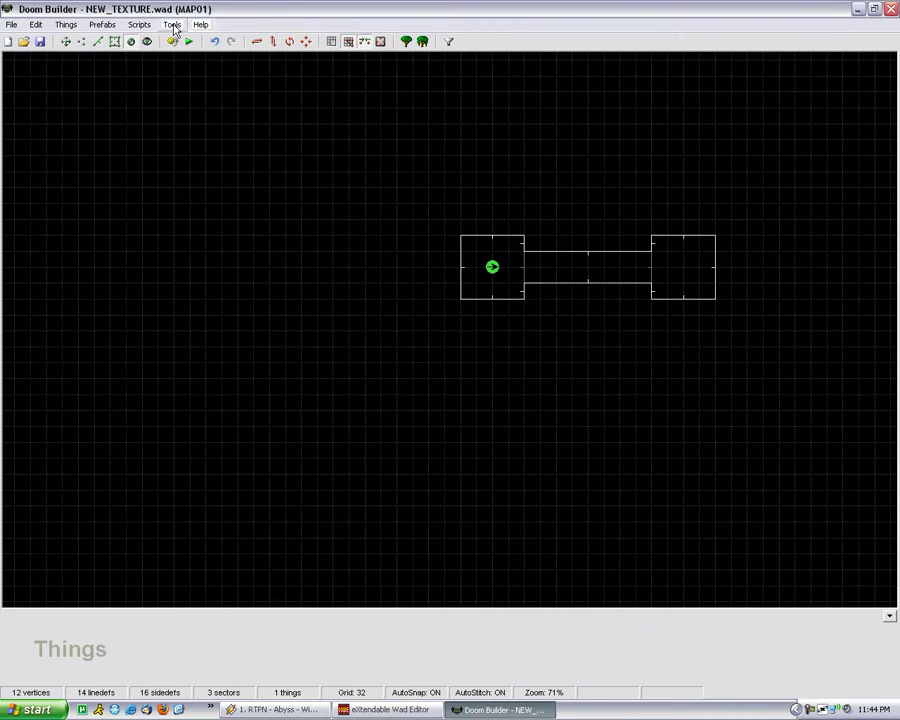
Step: Set zdoom.exe as the testing engine in Configuration and launch MAP01 in ZDoom
{"action": "left_click", "coordinate": [173, 25]}
{"action": "left_click", "coordinate": [200, 110]}
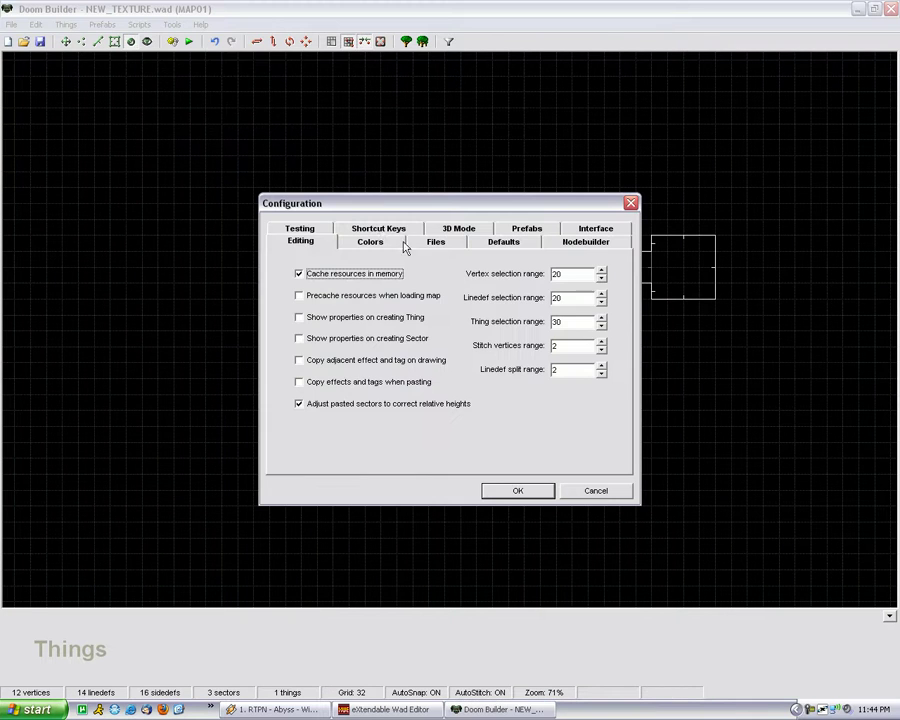
{"action": "left_click", "coordinate": [300, 229]}
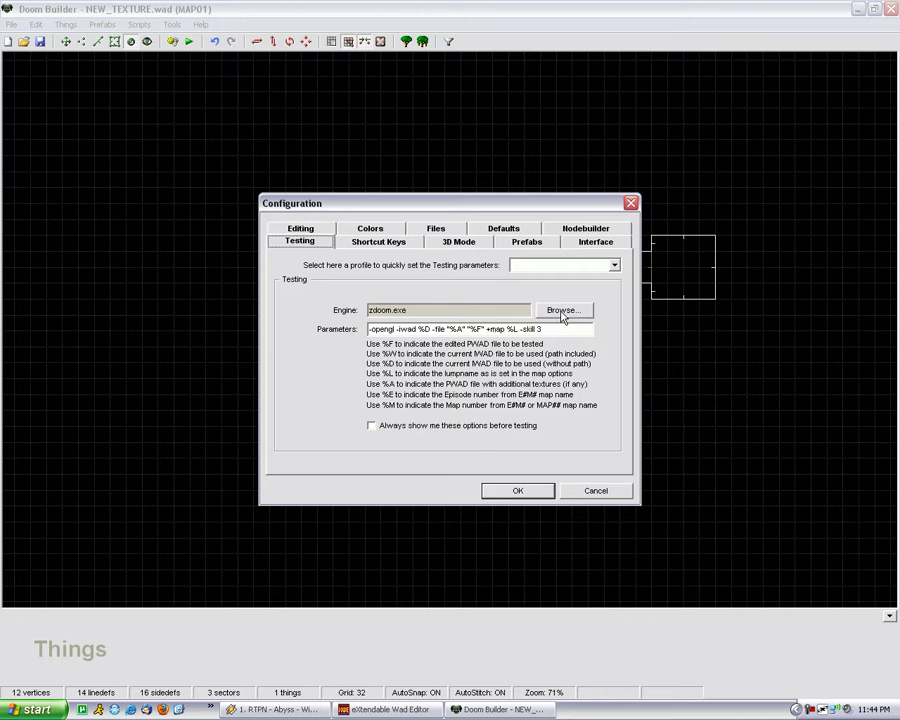
{"action": "left_click", "coordinate": [562, 311]}
{"action": "double_click", "coordinate": [532, 487]}
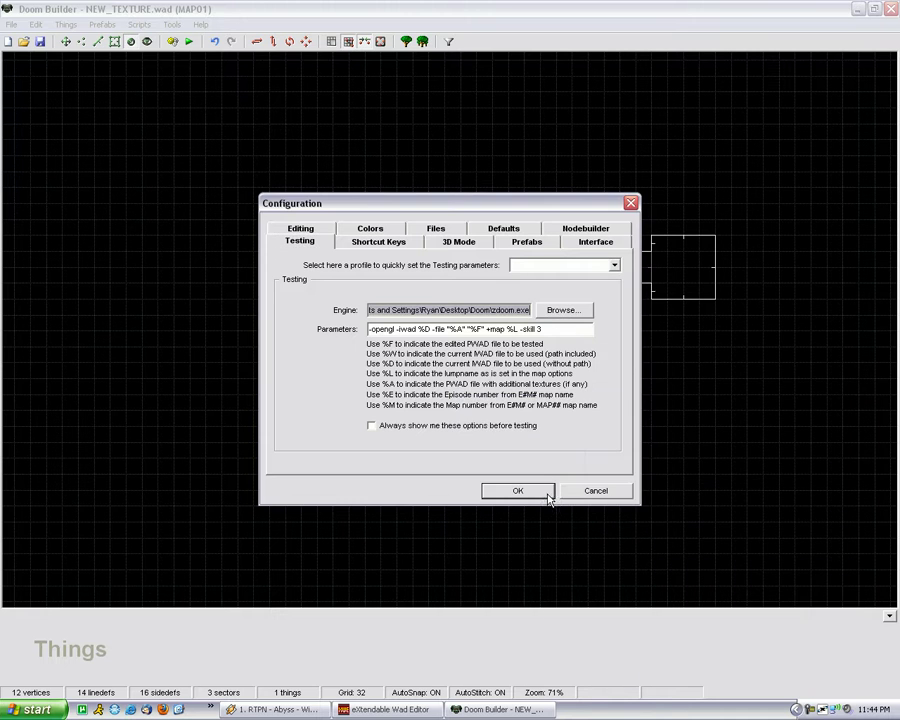
{"action": "left_click", "coordinate": [547, 490]}
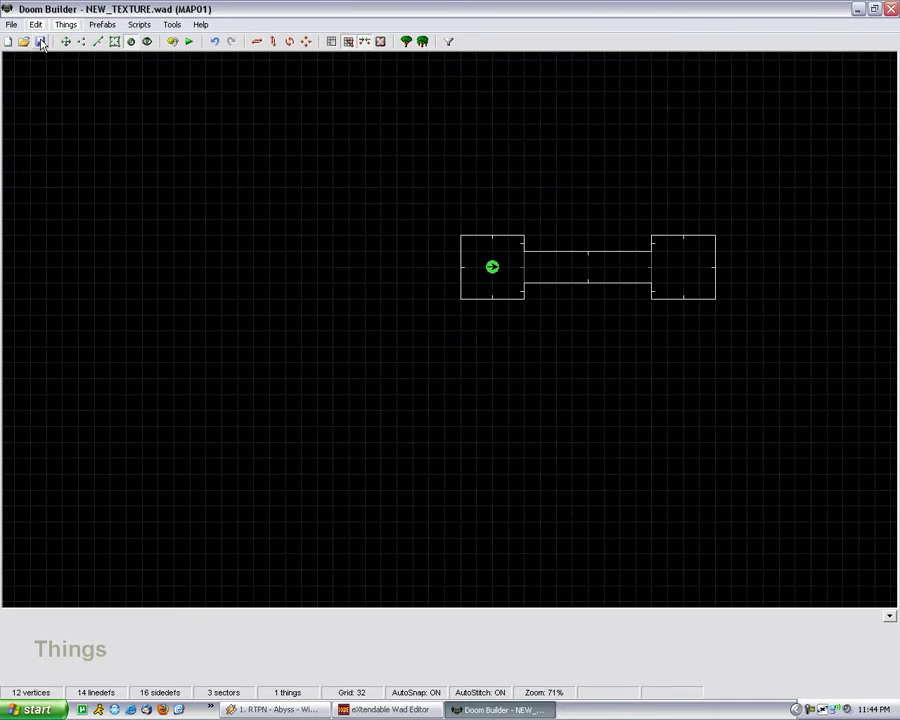
{"action": "left_click", "coordinate": [188, 41]}
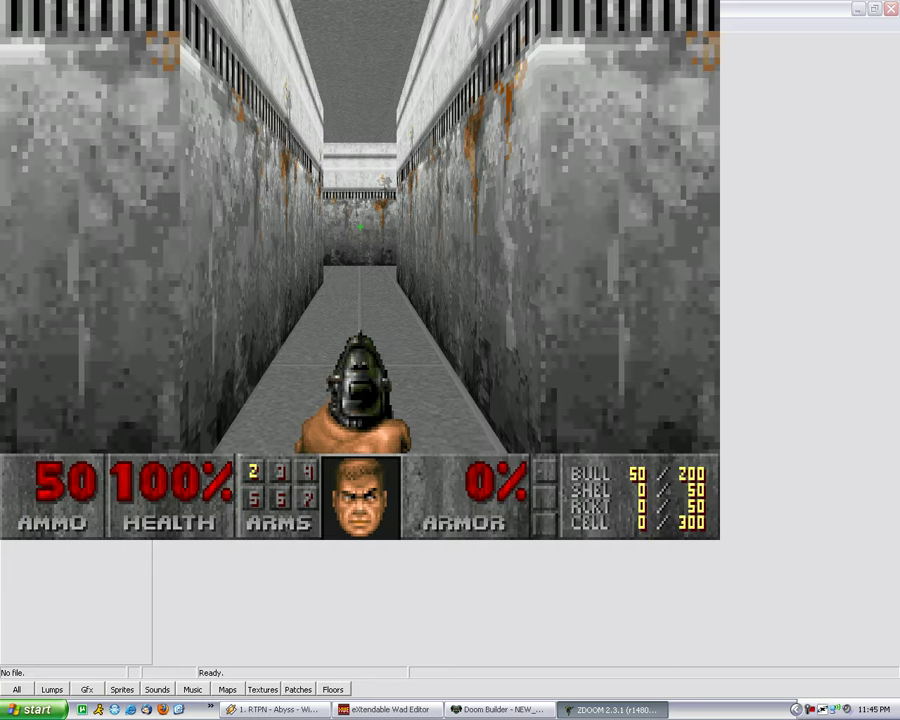
Step: Walk and turn around the map to inspect the DARK0078 walls, firing one shot
{"action": "key", "text": "Right"}
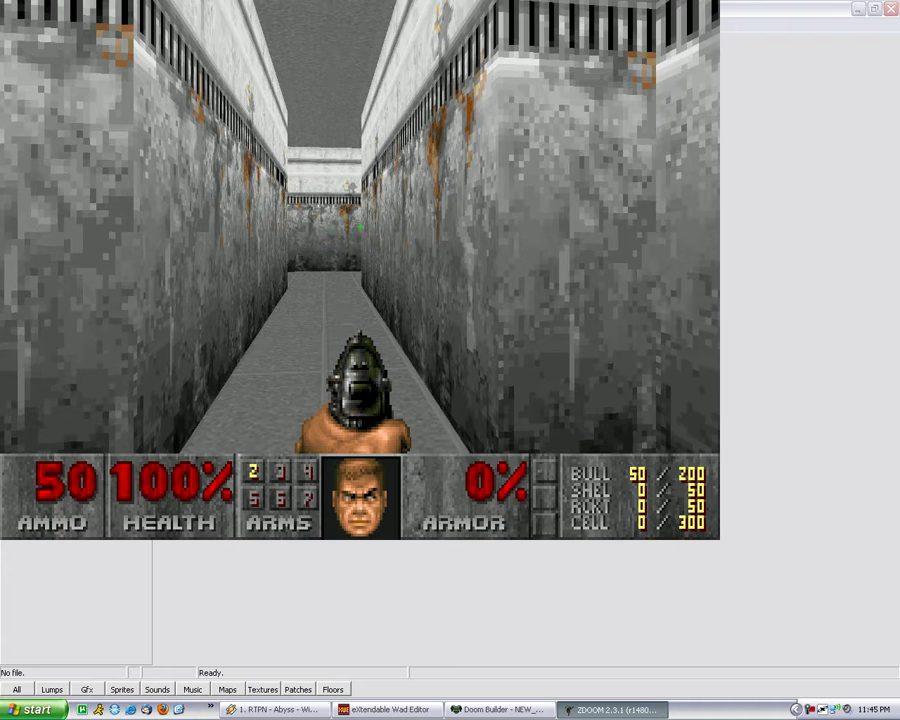
{"action": "key", "text": "Left"}
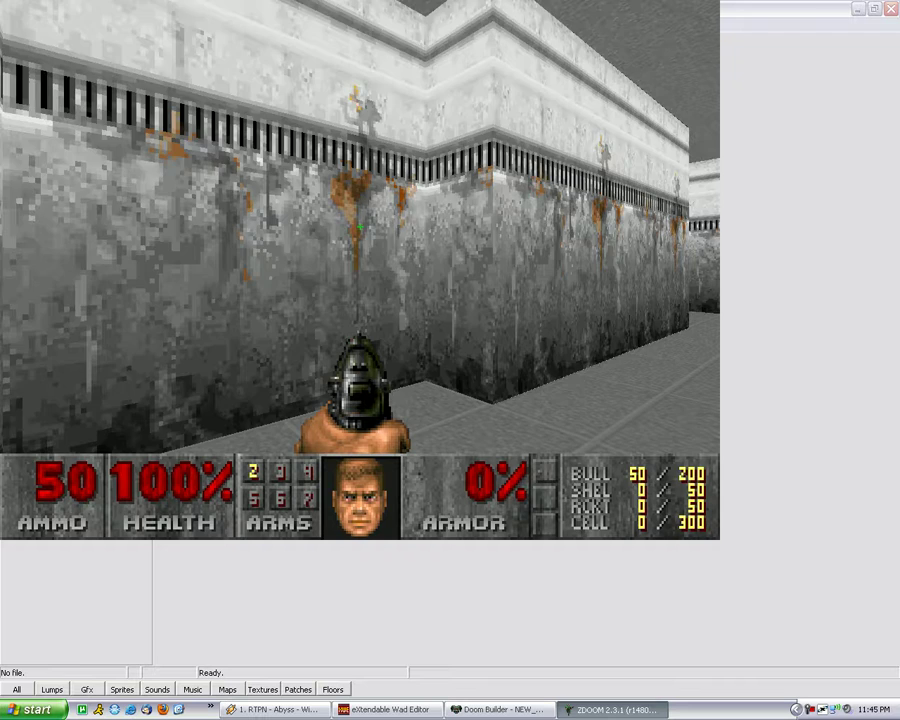
{"action": "key", "text": "Right"}
{"action": "key", "text": "Up"}
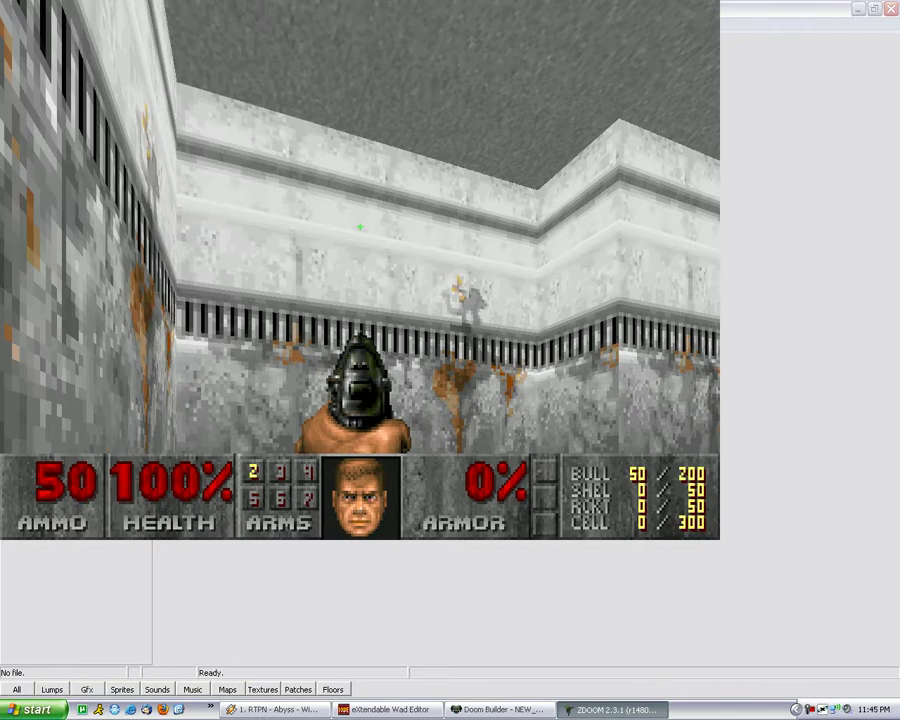
{"action": "key", "text": "Right"}
{"action": "key", "text": "ctrl"}
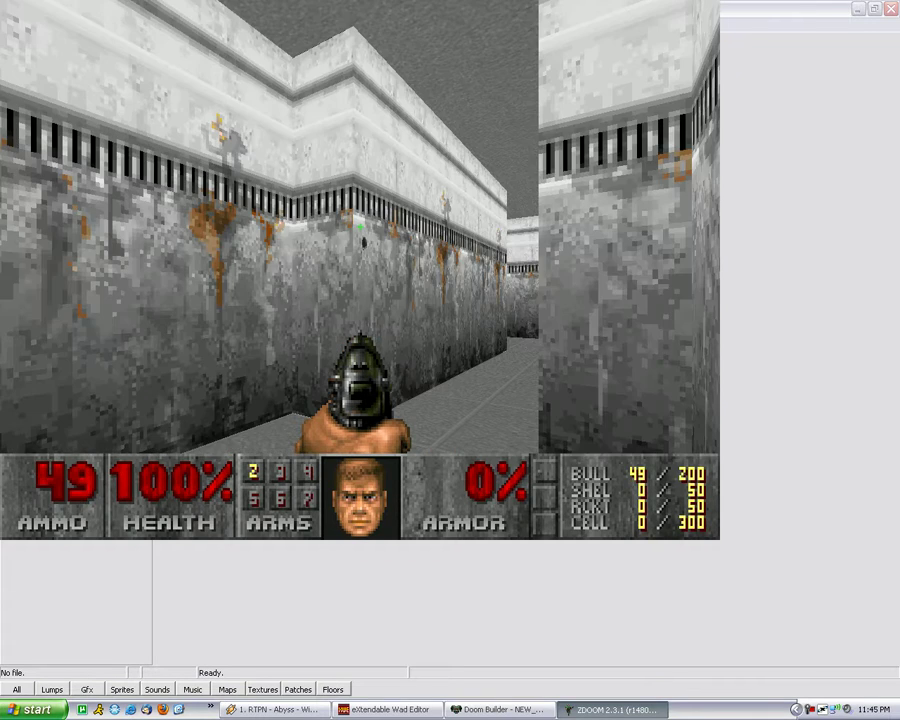
Step: Quit ZDoom from the main menu and return to Doom Builder
{"action": "key", "text": "Escape"}
{"action": "key", "text": "Up"}
{"action": "key", "text": "Return"}
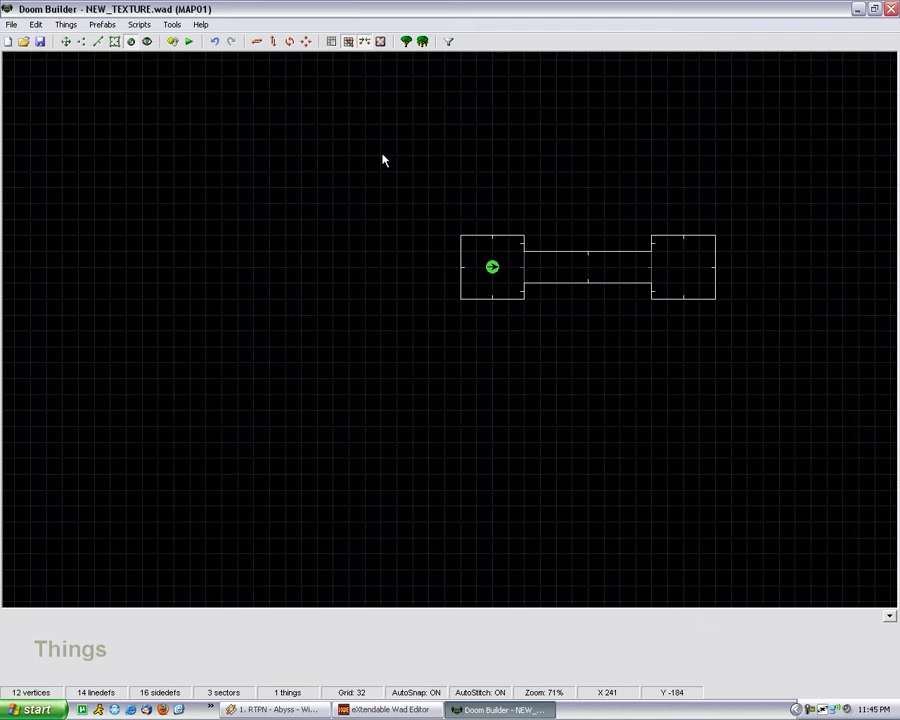
Step: In Lines mode, drag the corridor's top and bottom linedefs level with the room edges
{"action": "scroll", "coordinate": [382, 157], "scroll_direction": "down", "scroll_amount": 1}
{"action": "scroll", "coordinate": [548, 181], "scroll_direction": "up", "scroll_amount": 3}
{"action": "scroll", "coordinate": [556, 296], "scroll_direction": "up", "scroll_amount": 1}
{"action": "scroll", "coordinate": [514, 330], "scroll_direction": "up", "scroll_amount": 1}
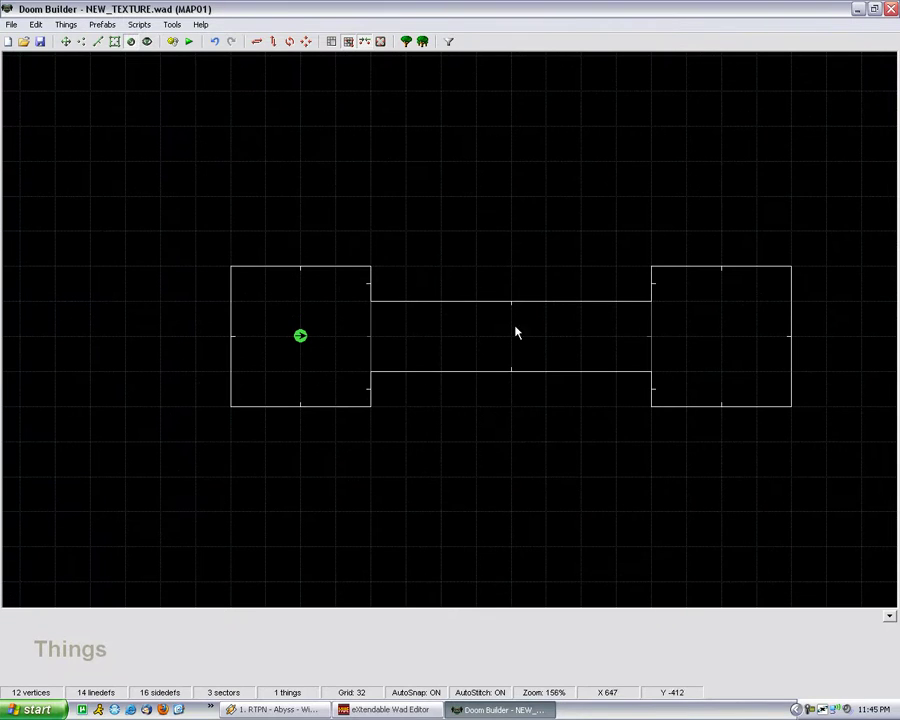
{"action": "left_click", "coordinate": [99, 43]}
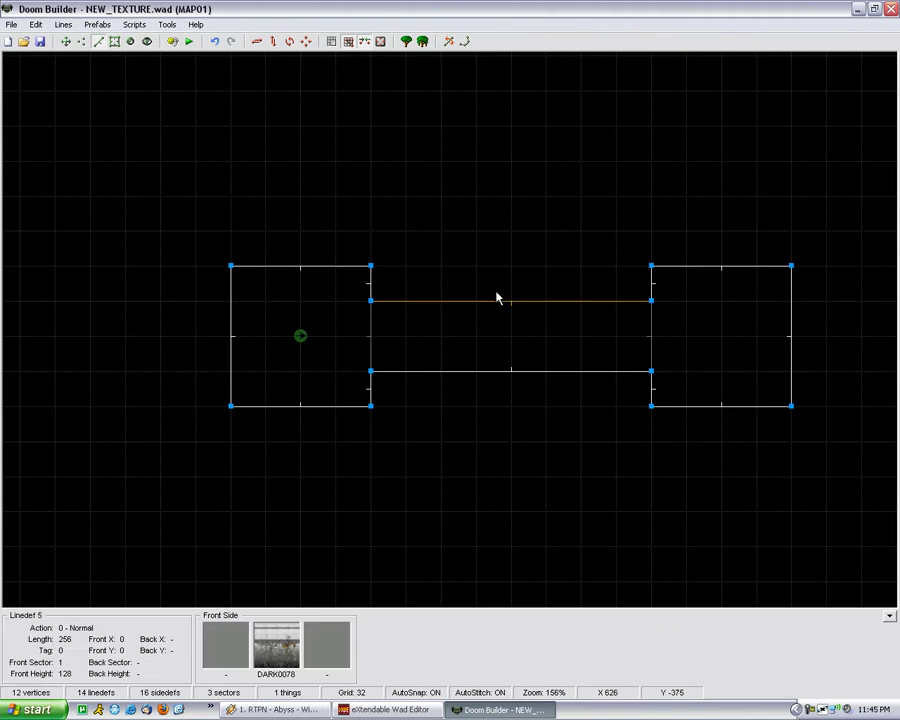
{"action": "left_click_drag", "start_coordinate": [496, 297], "coordinate": [494, 279]}
{"action": "left_click_drag", "start_coordinate": [512, 380], "coordinate": [510, 403]}
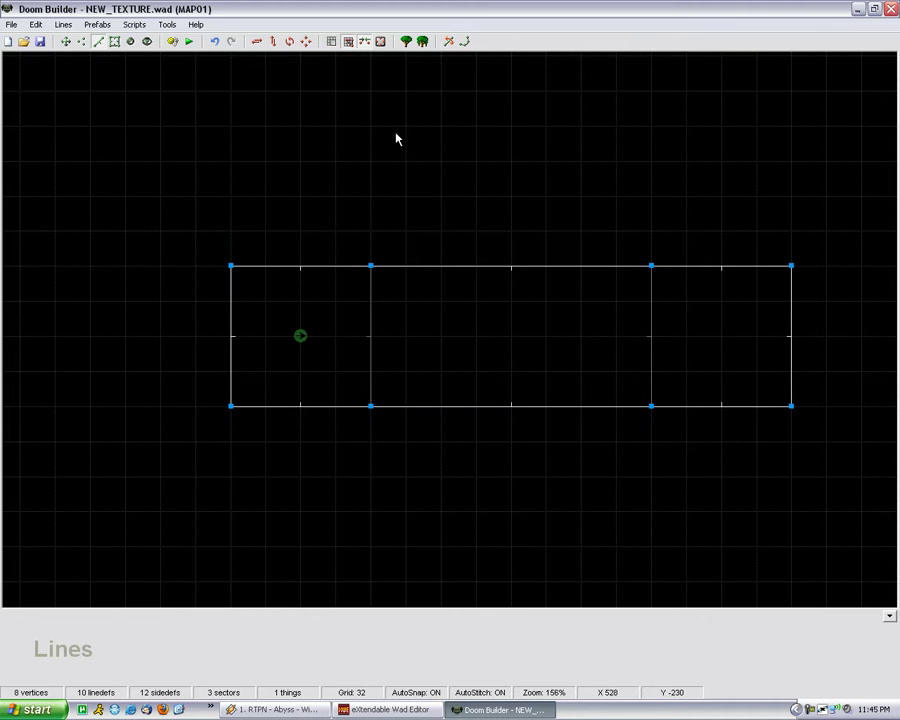
Step: Re-zoom the view and make another drag across the corridor's lines
{"action": "scroll", "coordinate": [417, 241], "scroll_direction": "down", "scroll_amount": 2}
{"action": "scroll", "coordinate": [464, 250], "scroll_direction": "up", "scroll_amount": 2}
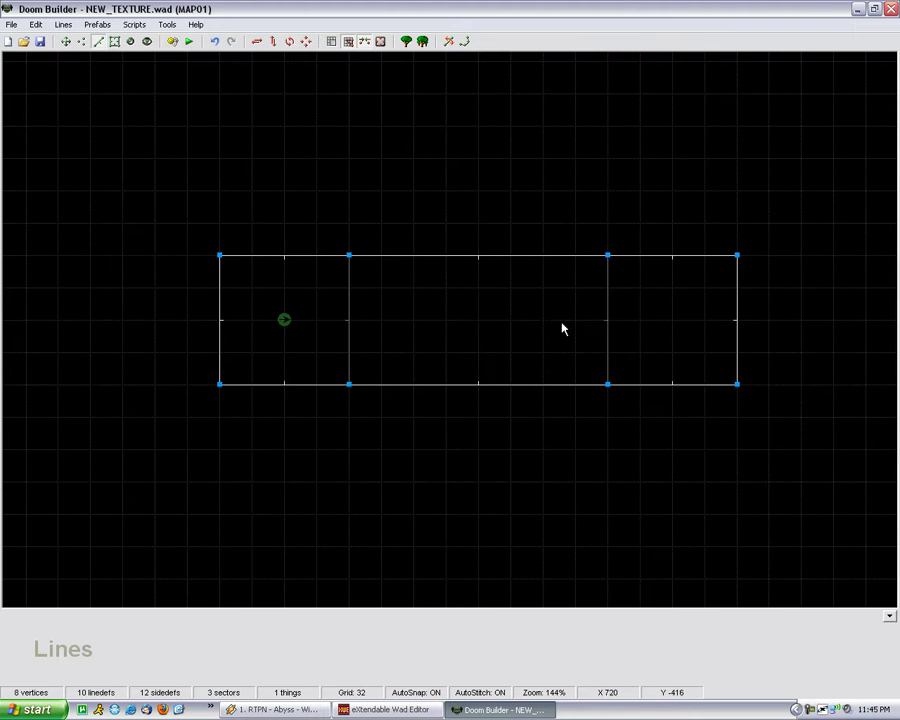
{"action": "scroll", "coordinate": [536, 322], "scroll_direction": "up", "scroll_amount": 1}
{"action": "left_click_drag", "start_coordinate": [420, 292], "coordinate": [513, 352]}
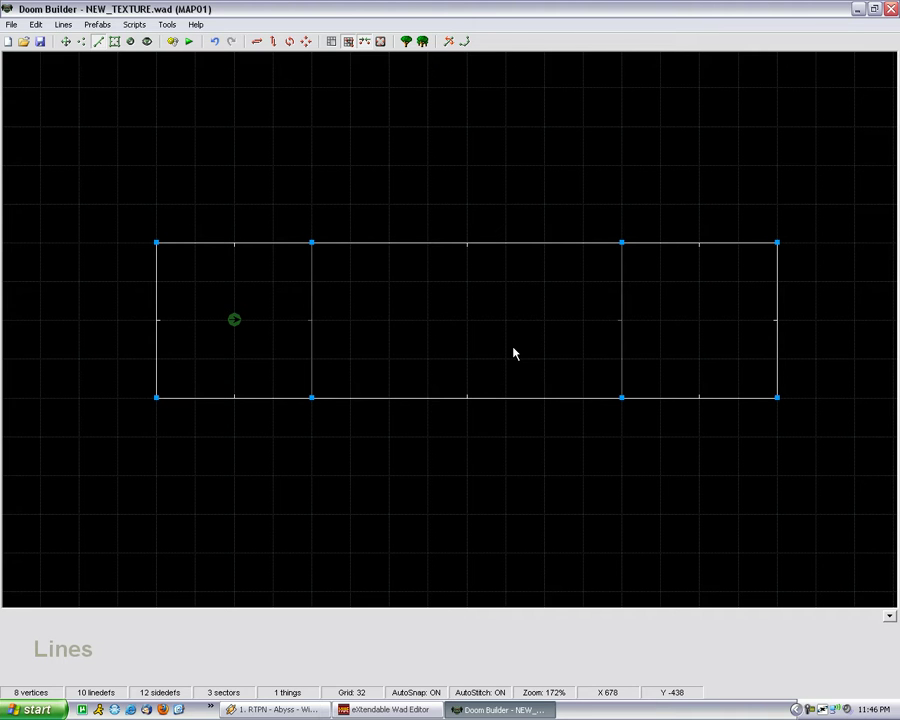
{"action": "left_click", "coordinate": [168, 25]}
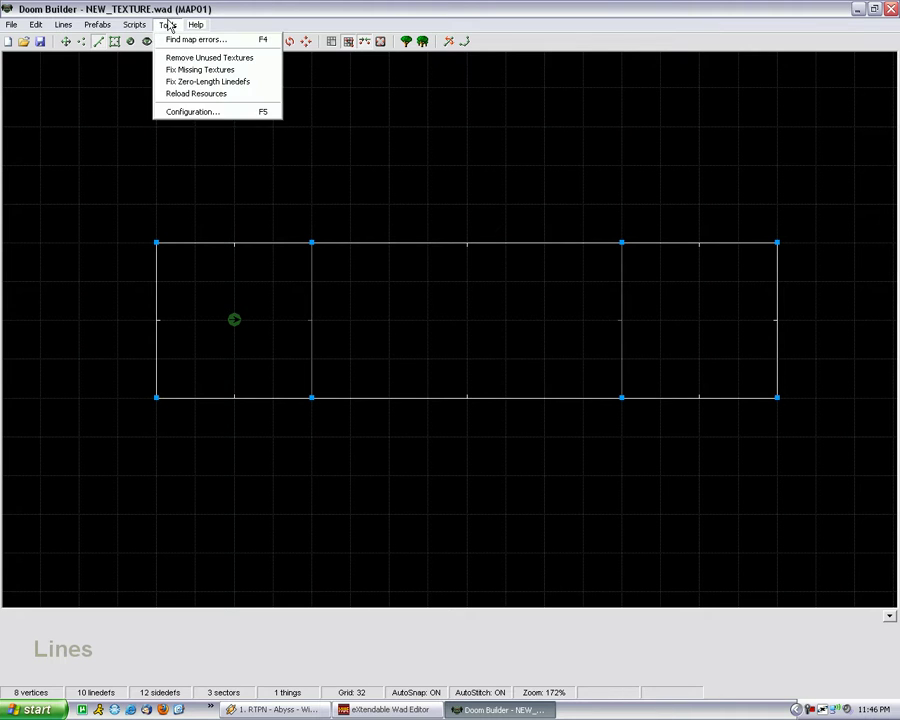
{"action": "left_click", "coordinate": [181, 112]}
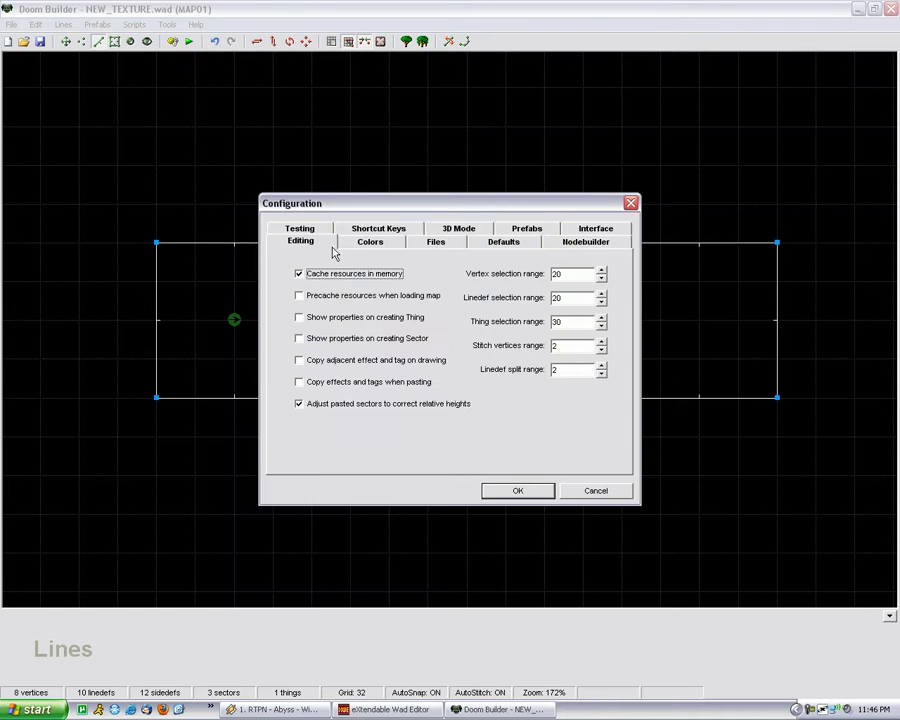
{"action": "left_click", "coordinate": [436, 245]}
{"action": "scroll", "coordinate": [603, 336], "scroll_direction": "down", "scroll_amount": 3}
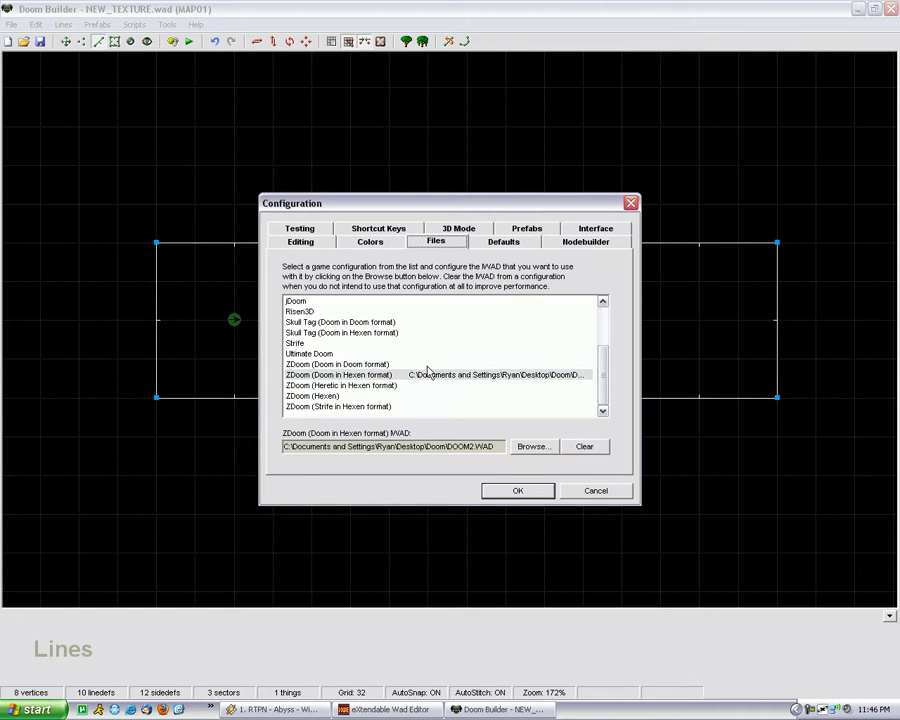
{"action": "left_click", "coordinate": [421, 386]}
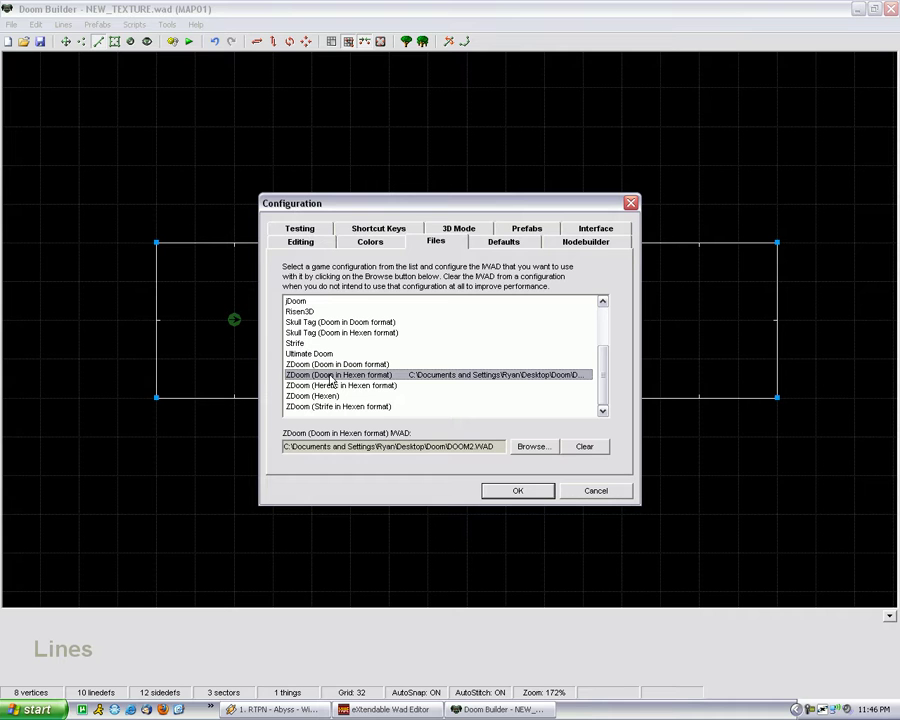
{"action": "left_click", "coordinate": [583, 487]}
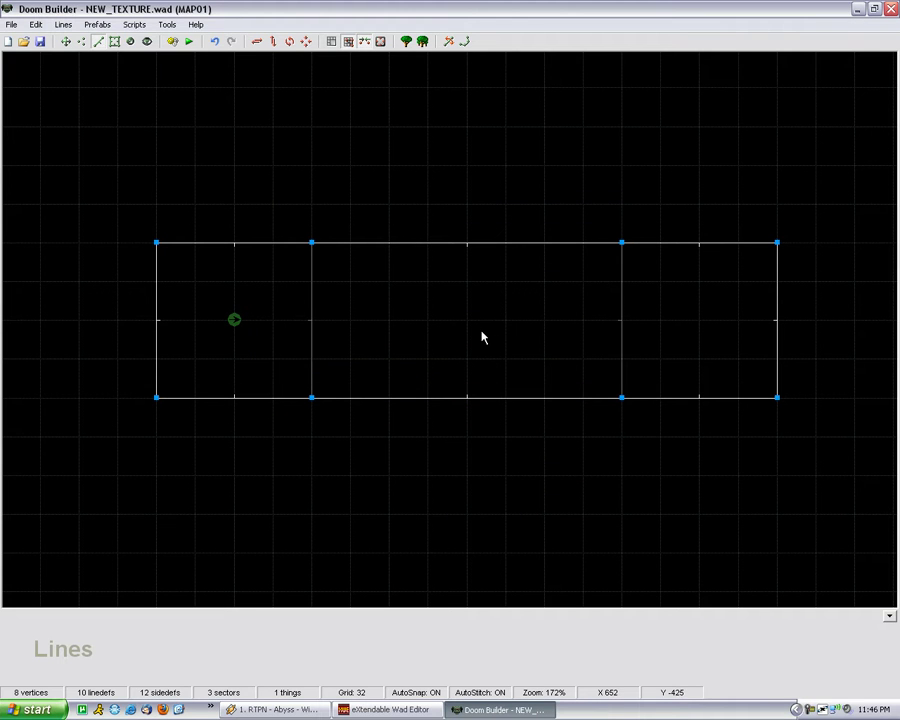